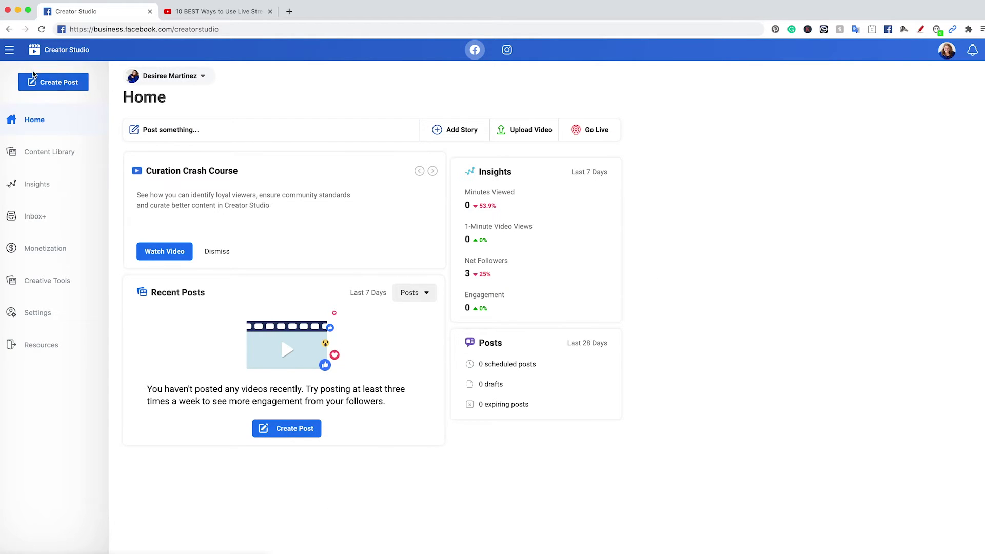
Step: Add the StreamYard page to the currently selected page so both are viewed together
mouse_move(14, 377)
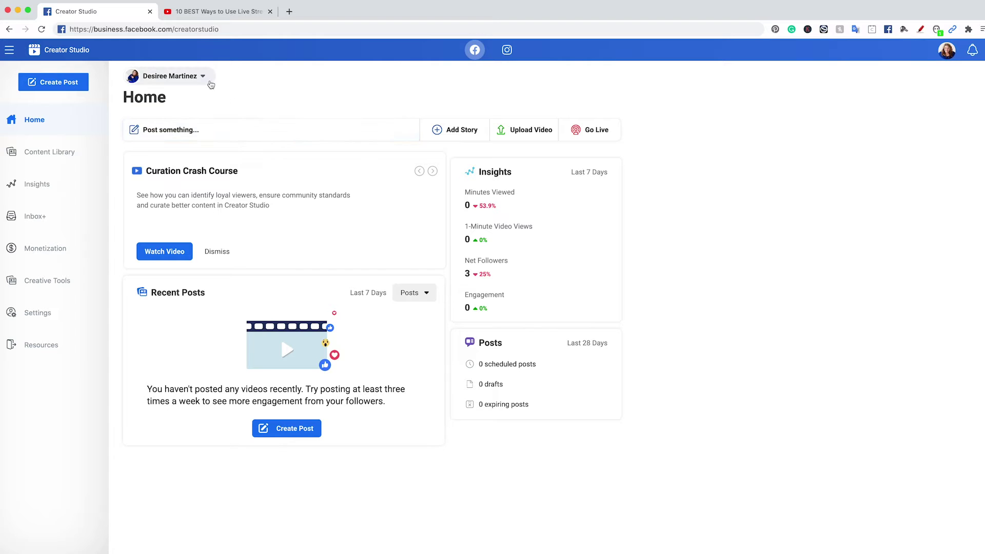
left_click(205, 81)
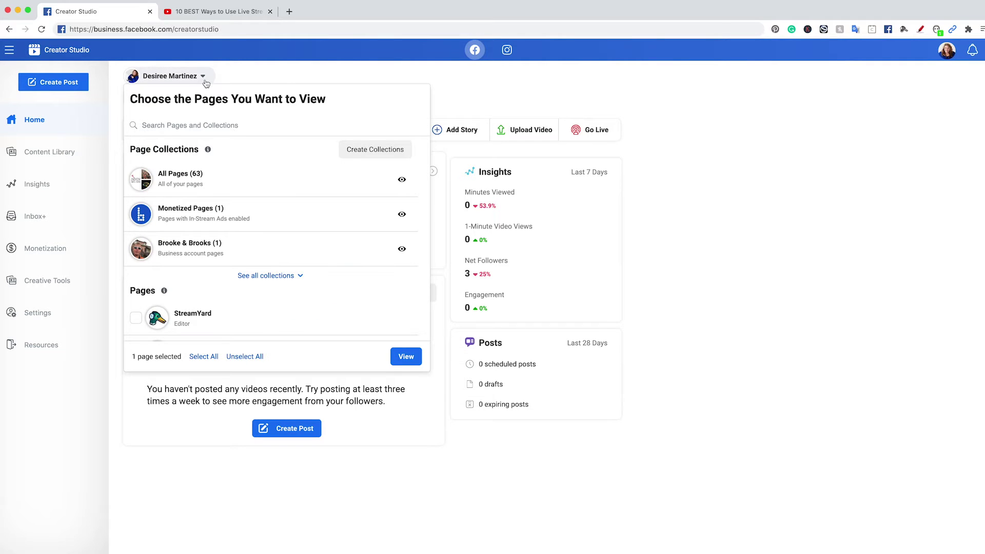
scroll(227, 182, "down", 3)
scroll(226, 182, "up", 5)
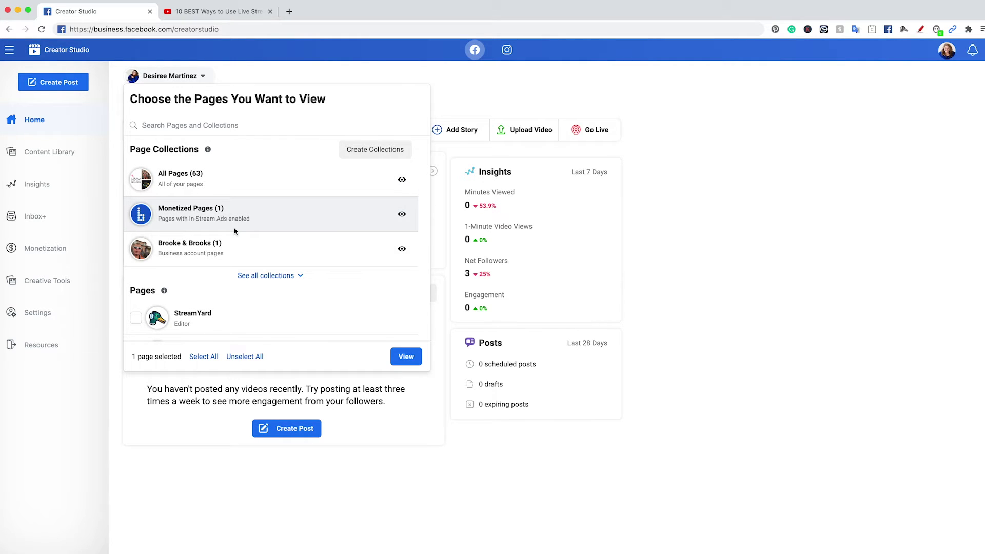
scroll(235, 231, "down", 1)
scroll(235, 231, "down", 1)
scroll(235, 231, "down", 10)
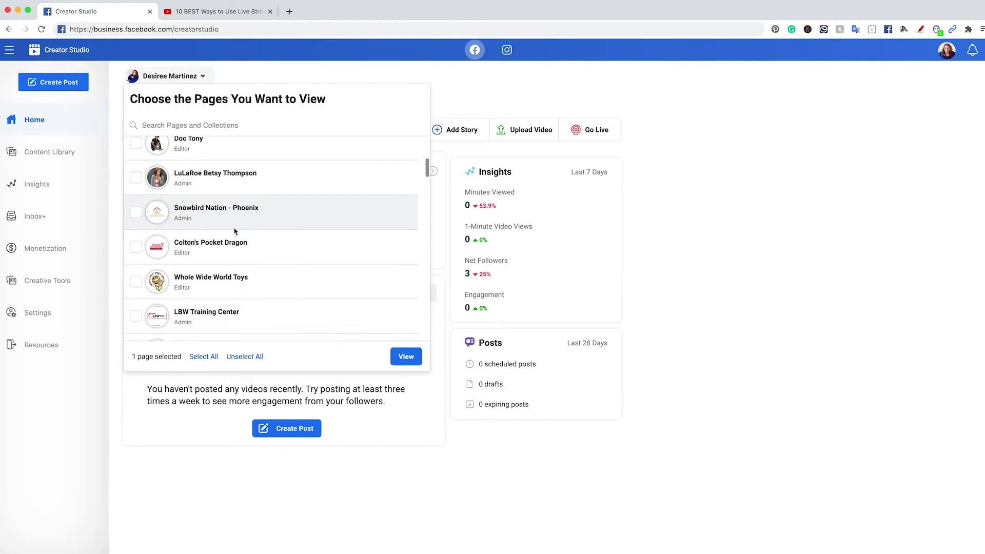
scroll(234, 232, "up", 10)
scroll(235, 231, "down", 3)
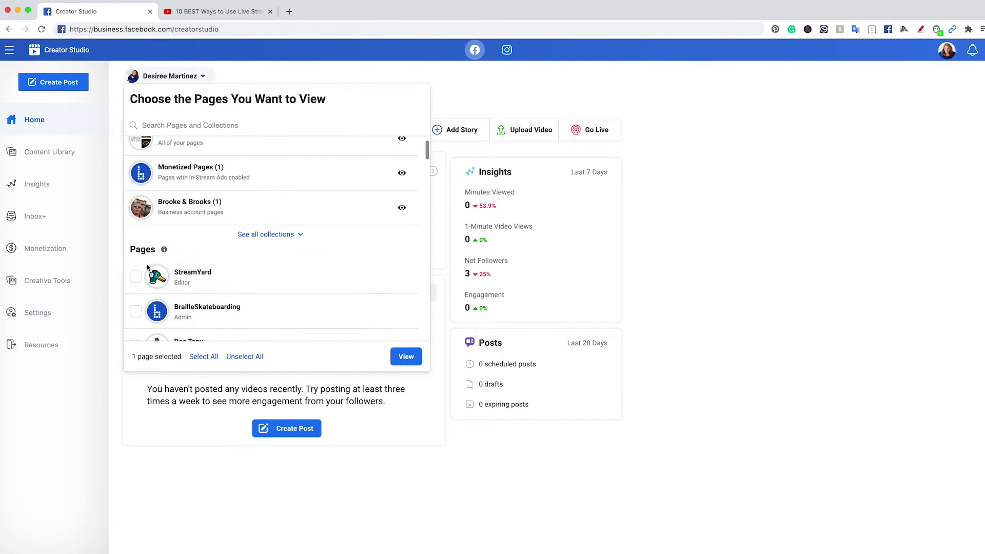
left_click(135, 277)
left_click(413, 360)
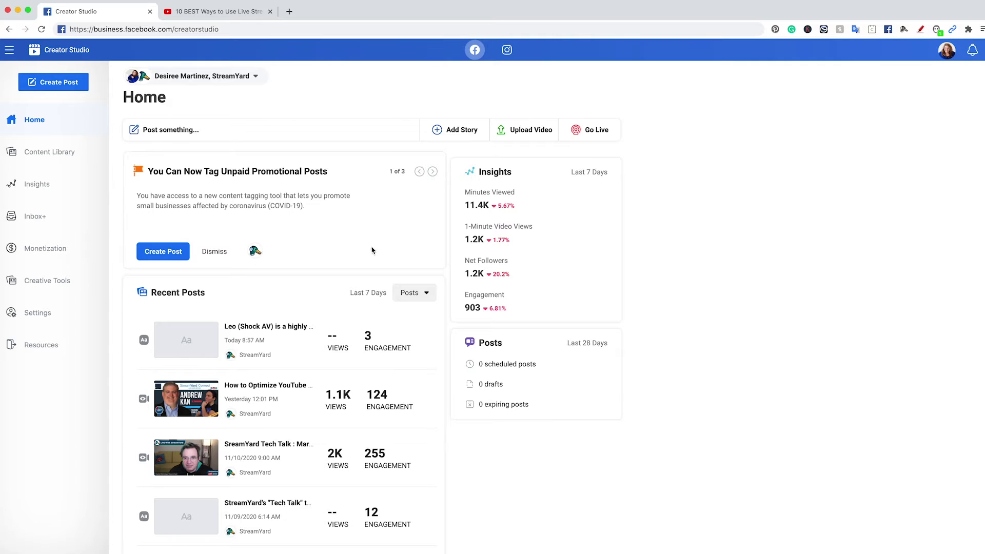
Step: Review the tip cards and recent posts on Home, and preview the page choices for creating a new post
left_click(432, 172)
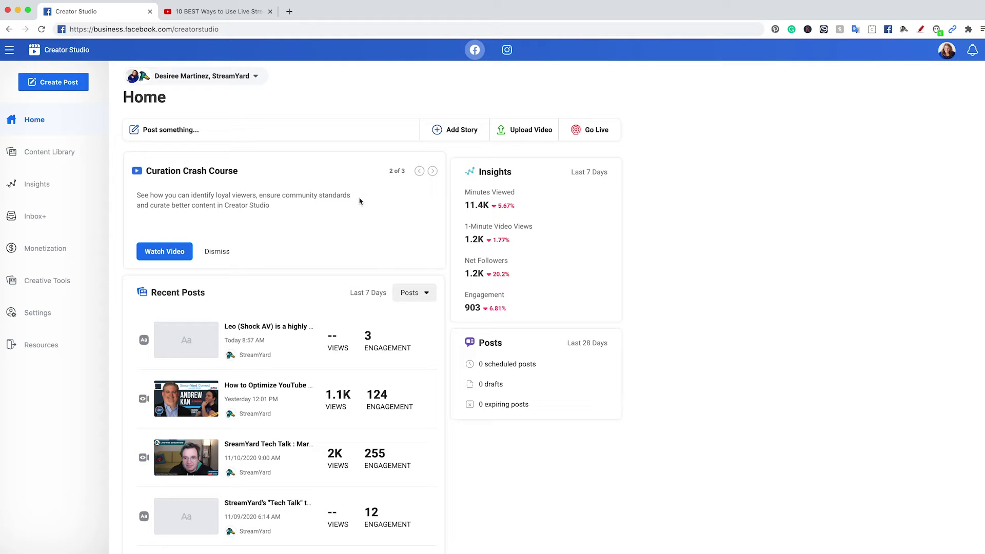
left_click(433, 172)
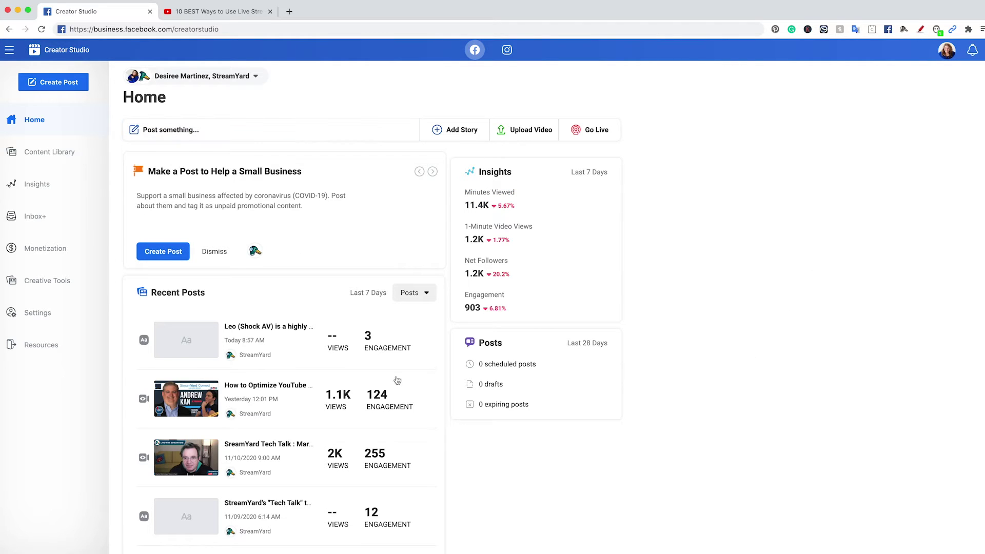
scroll(333, 372, "down", 5)
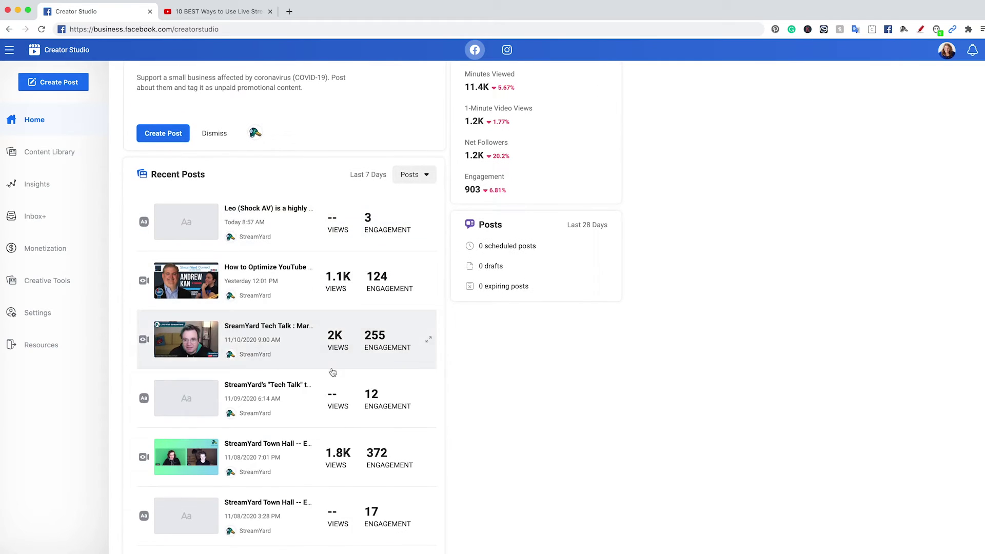
scroll(584, 525, "down", 2)
scroll(582, 523, "up", 3)
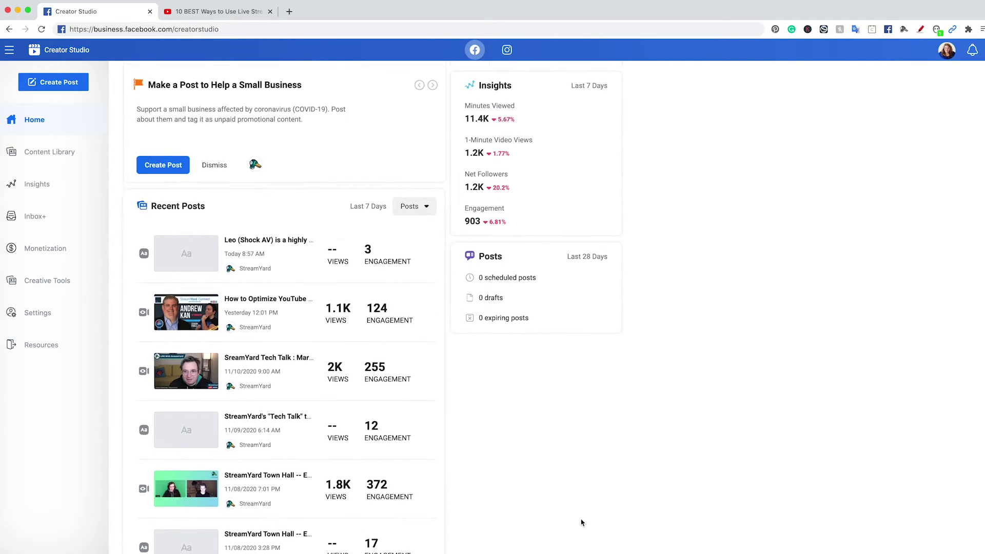
scroll(582, 523, "up", 2)
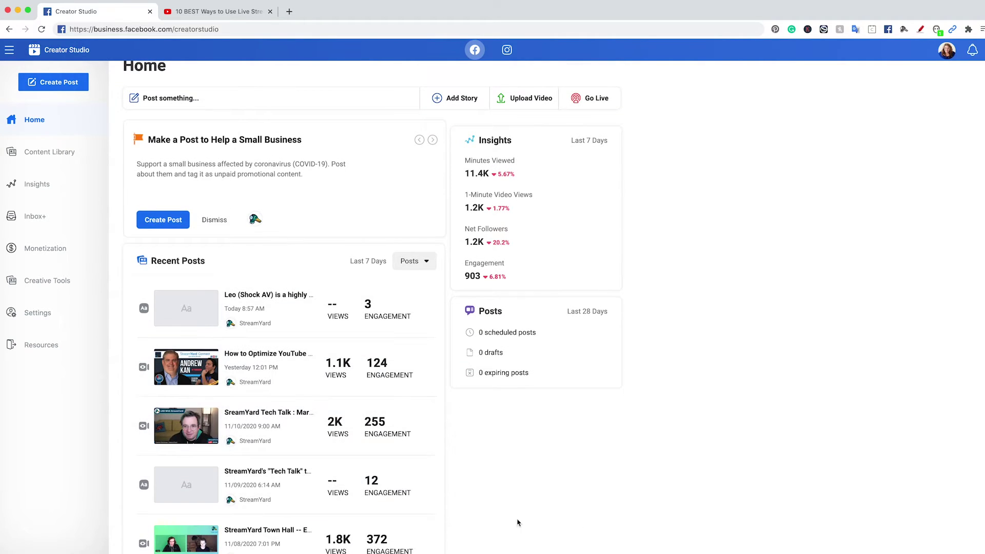
scroll(561, 495, "up", 1)
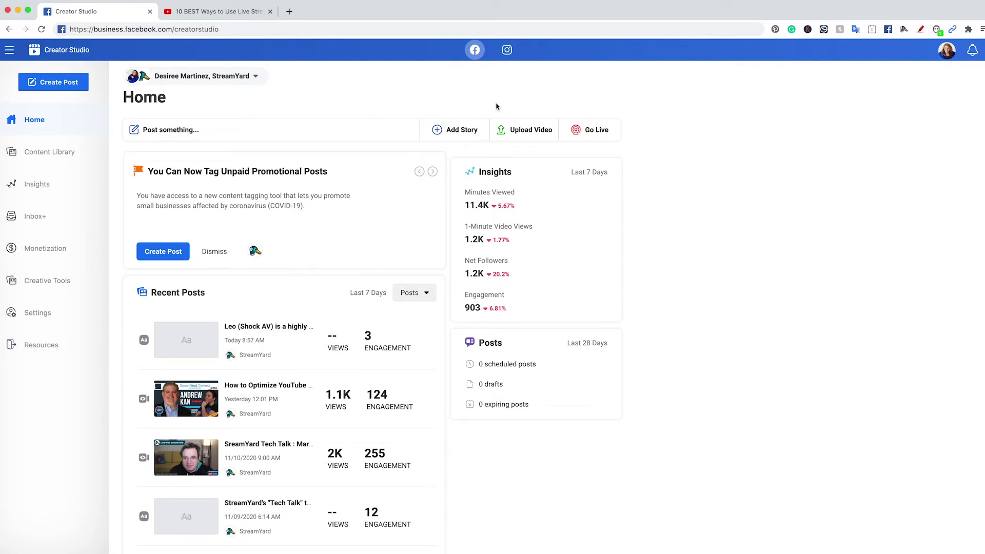
left_click(164, 129)
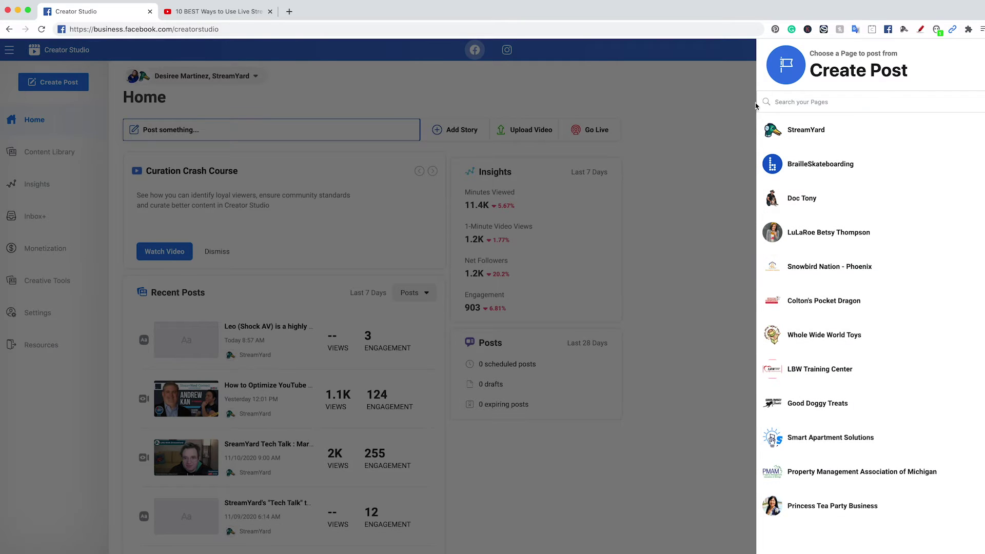
left_click(718, 106)
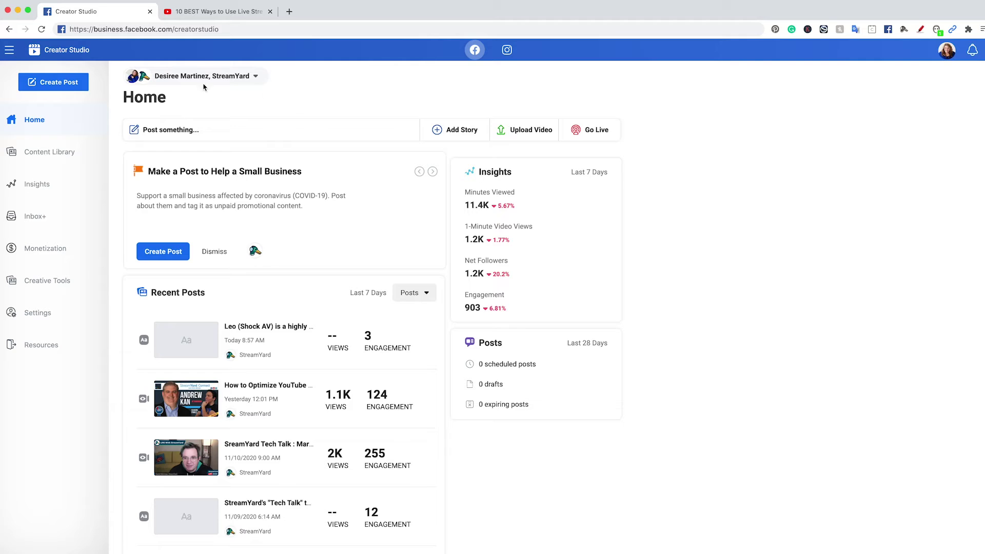
Step: Review the list of all posts in the Content Library and its Stories section
left_click(27, 160)
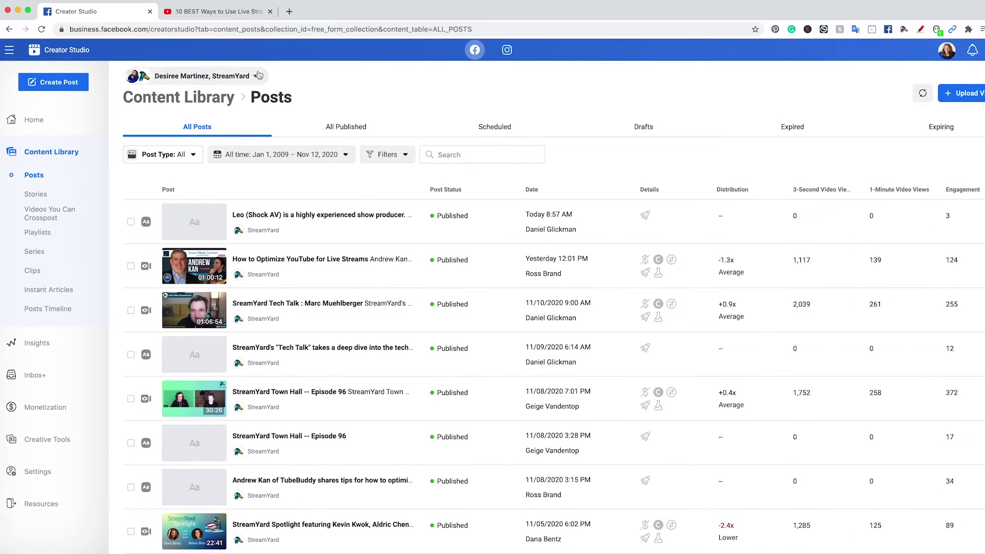
scroll(162, 291, "down", 2)
scroll(162, 291, "down", 9)
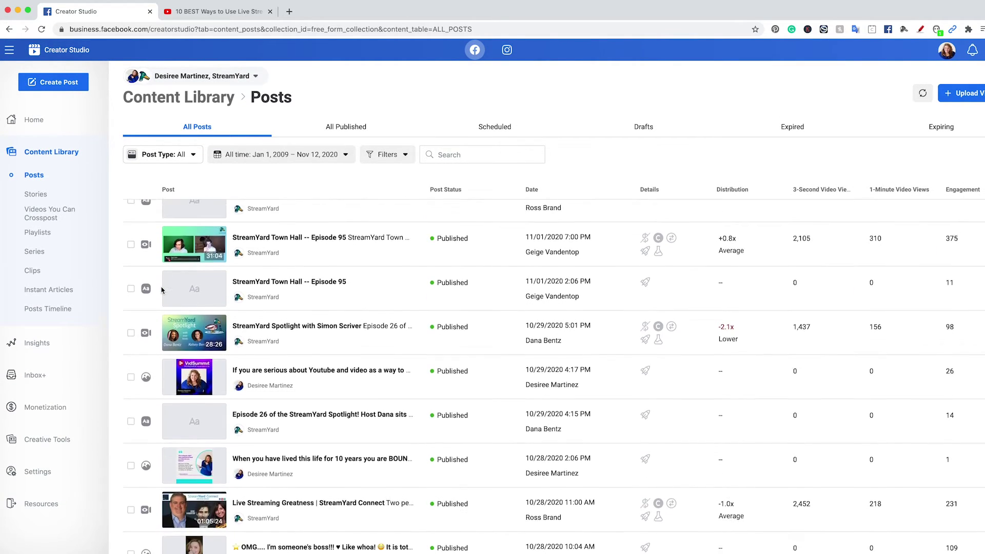
scroll(161, 290, "down", 5)
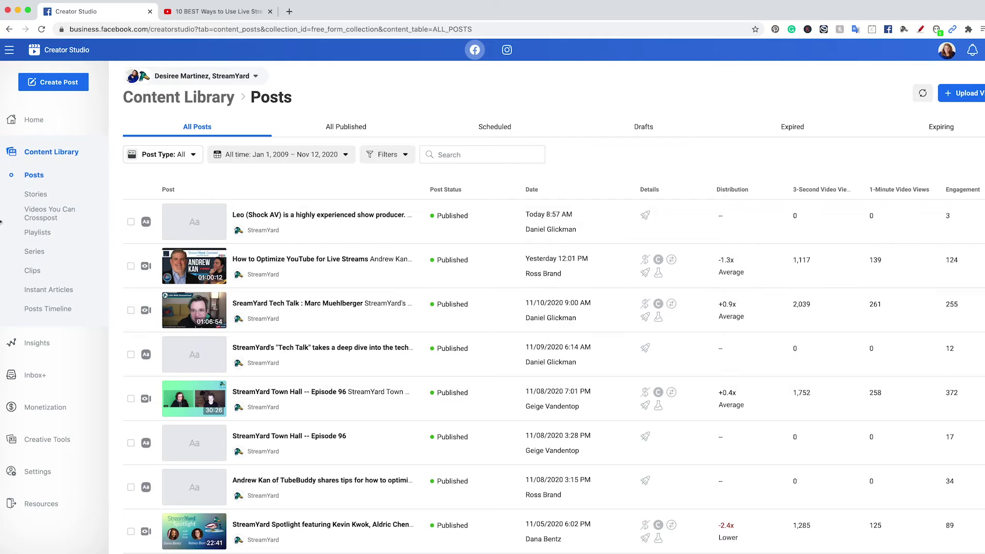
left_click(33, 198)
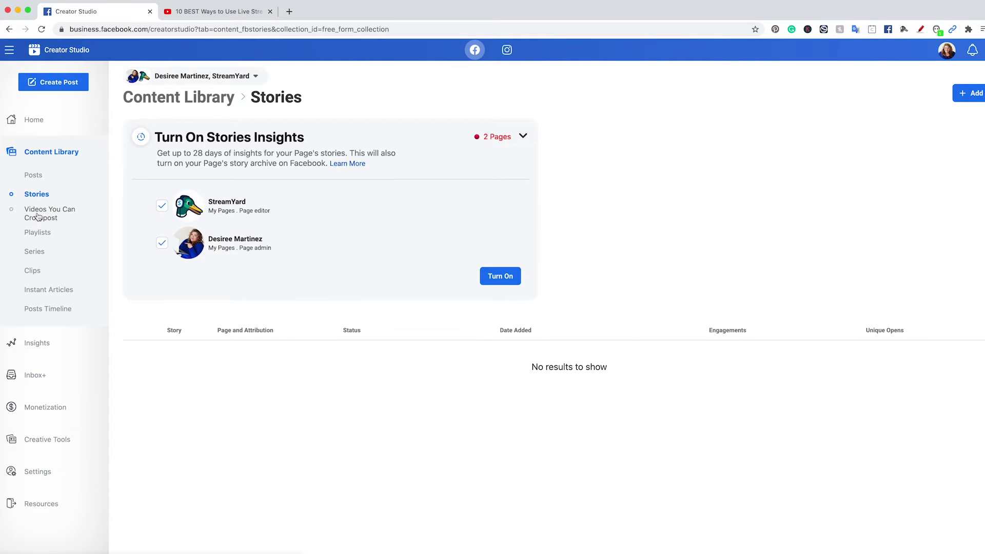
Step: Preview the Crosspost Video form for "StreamYard Tutorial: Setting up for success" and exit it without posting
left_click(37, 216)
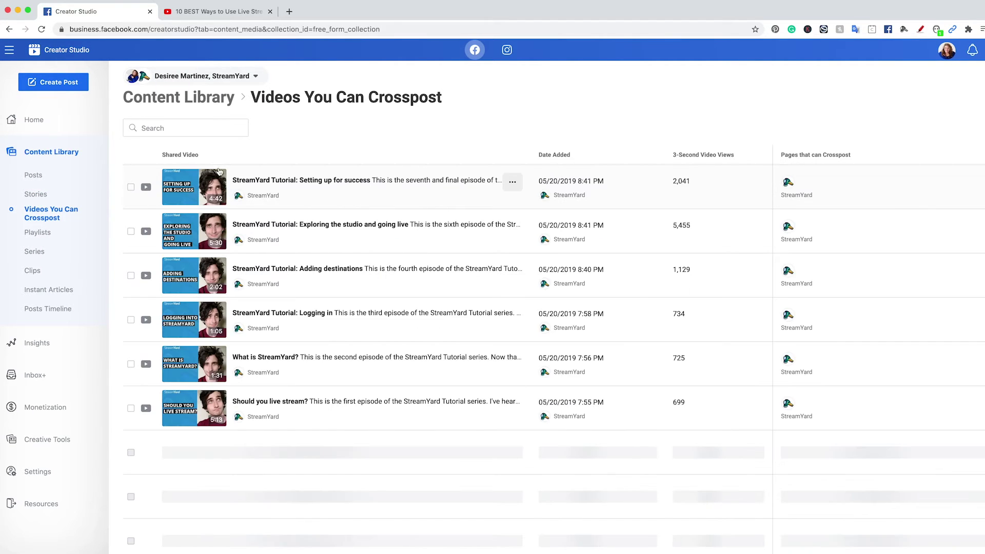
left_click(279, 185)
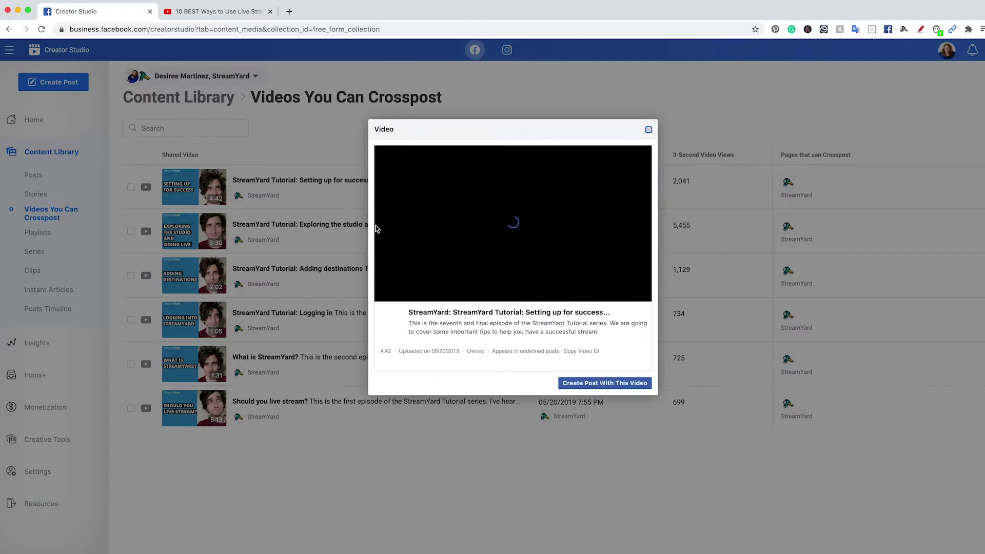
left_click(606, 399)
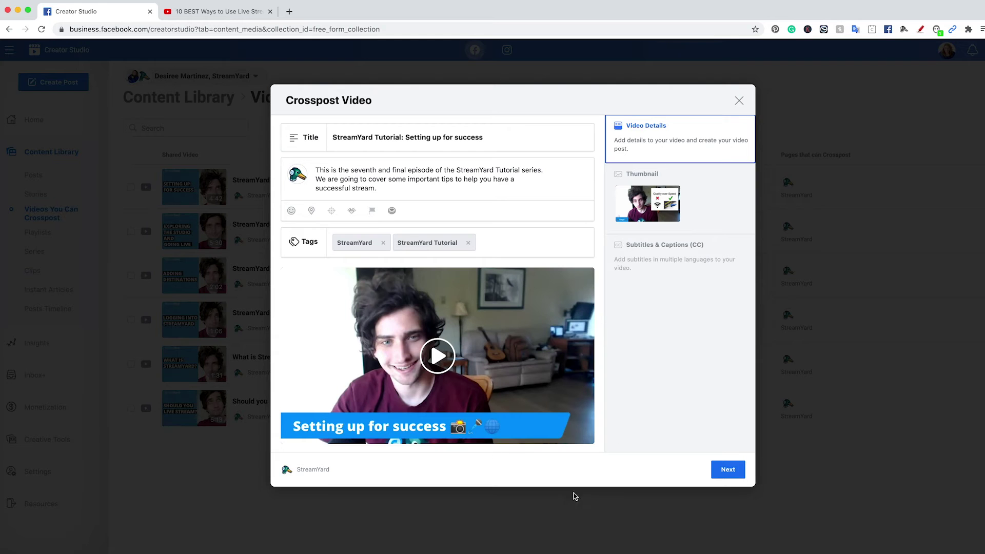
left_click(738, 97)
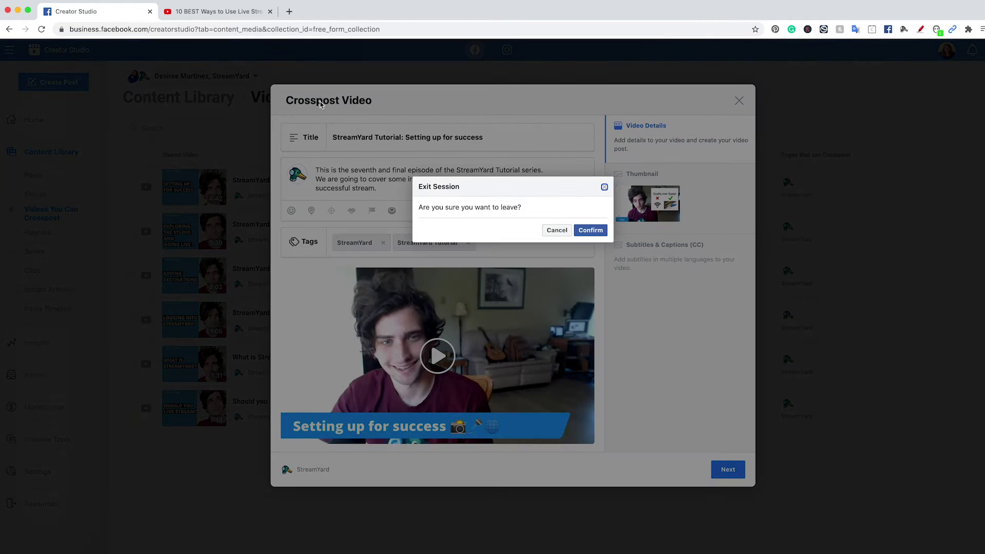
left_click(589, 231)
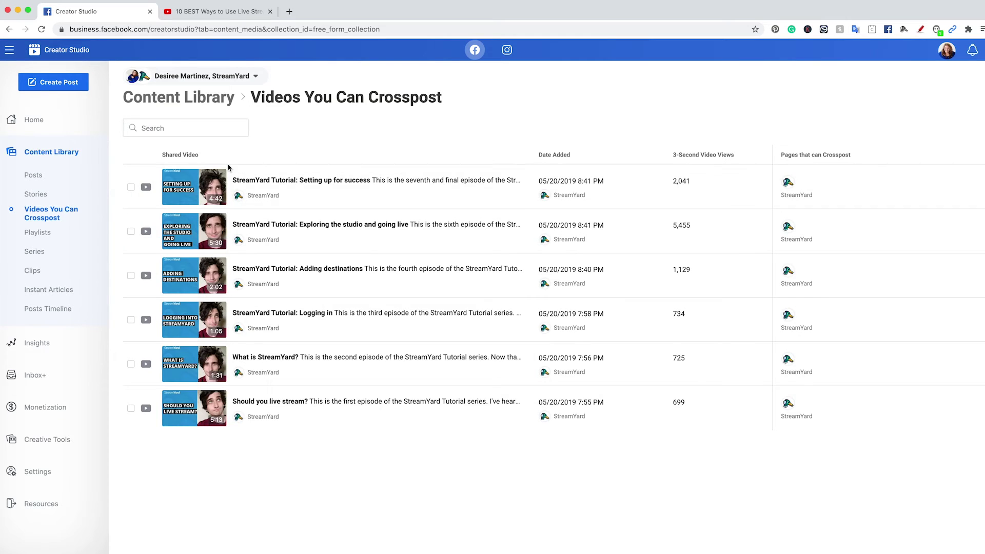
Step: Look through the Content Library's Playlists, Series, Clips, Instant Articles and Posts Timeline sections
left_click(38, 233)
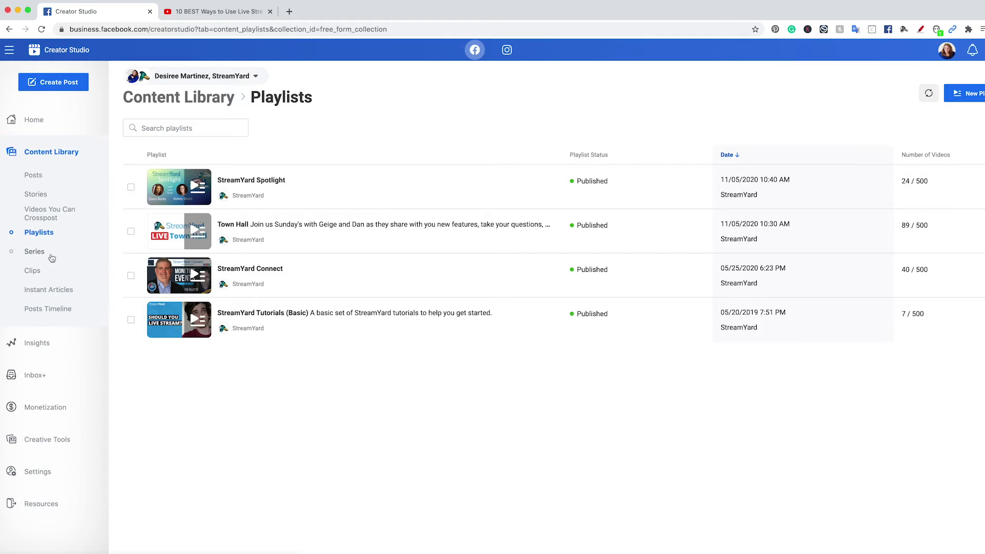
left_click(35, 253)
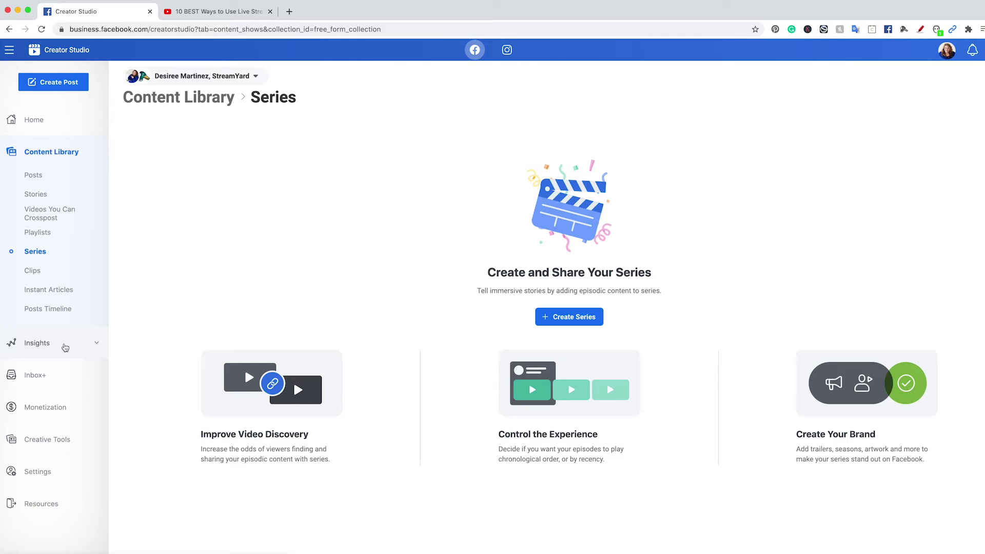
left_click(32, 271)
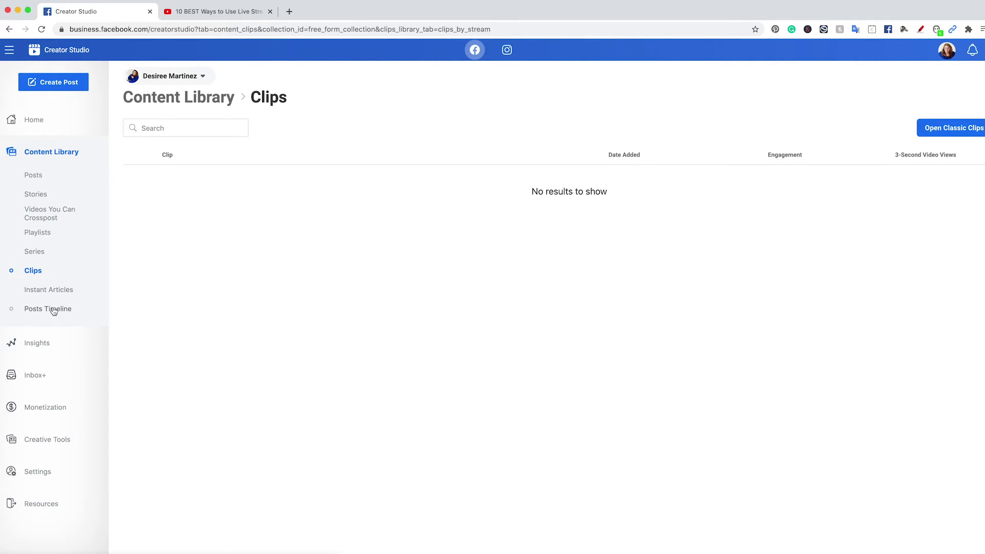
left_click(46, 294)
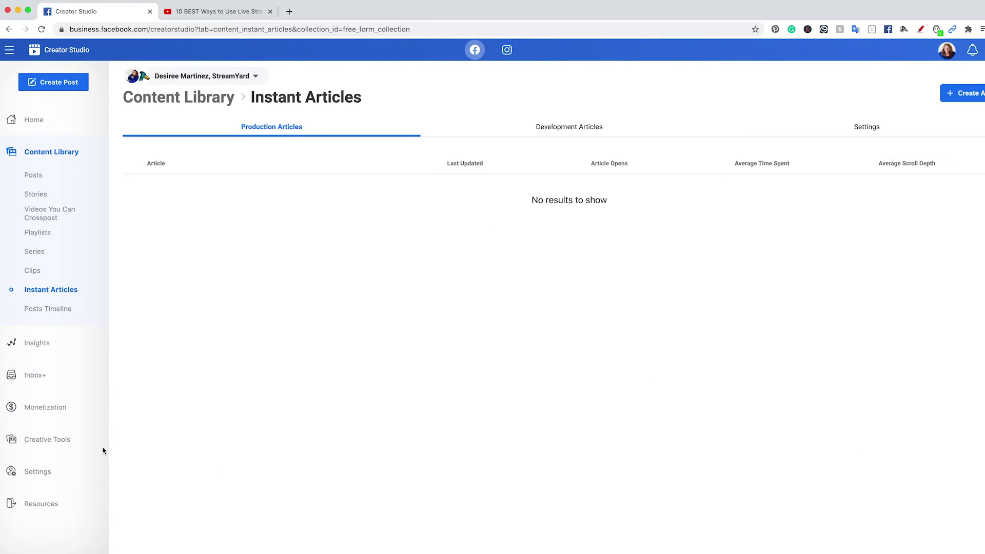
left_click(51, 314)
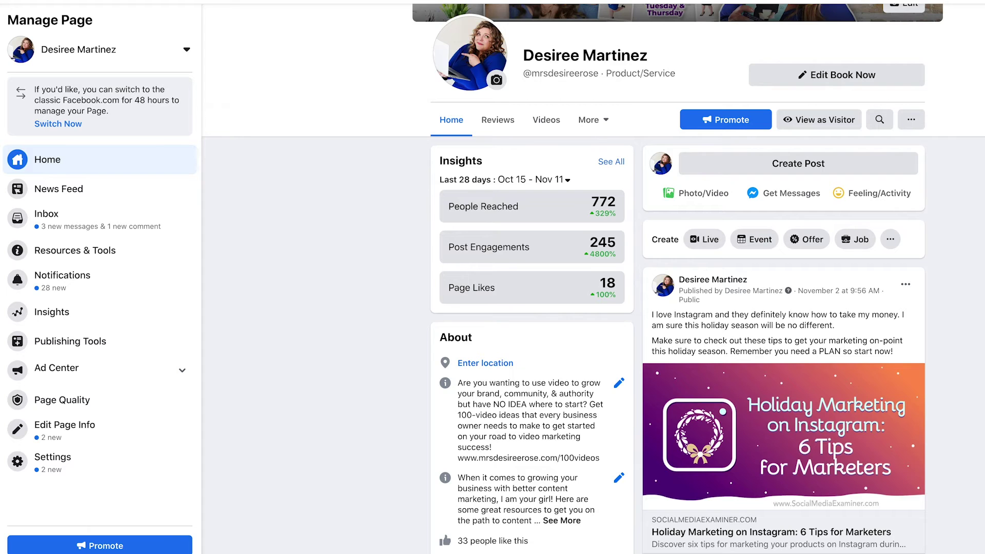
Step: Examine the Facebook Page's timeline and its Create Post form, closing the form without posting
scroll(613, 339, "down", 3)
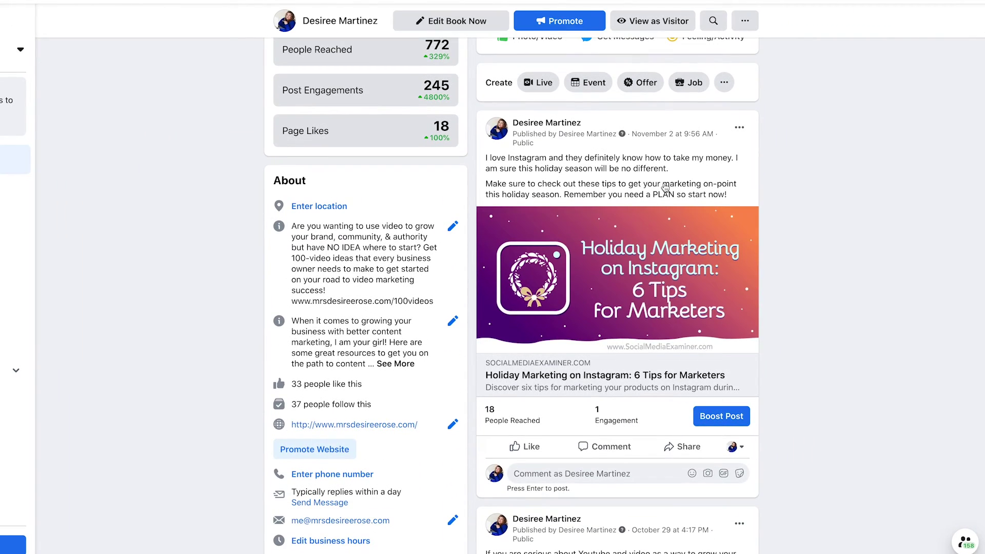
scroll(563, 159, "up", 5)
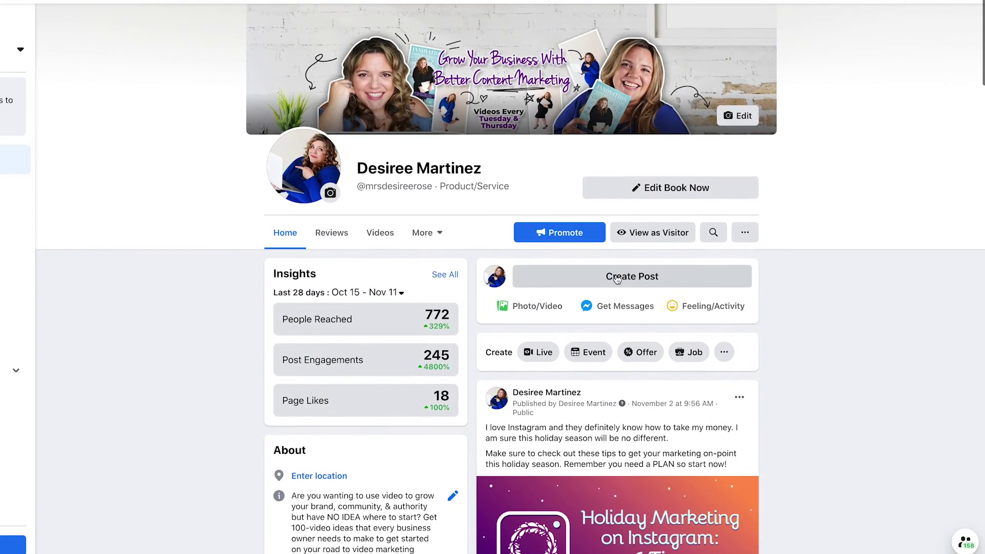
left_click(616, 275)
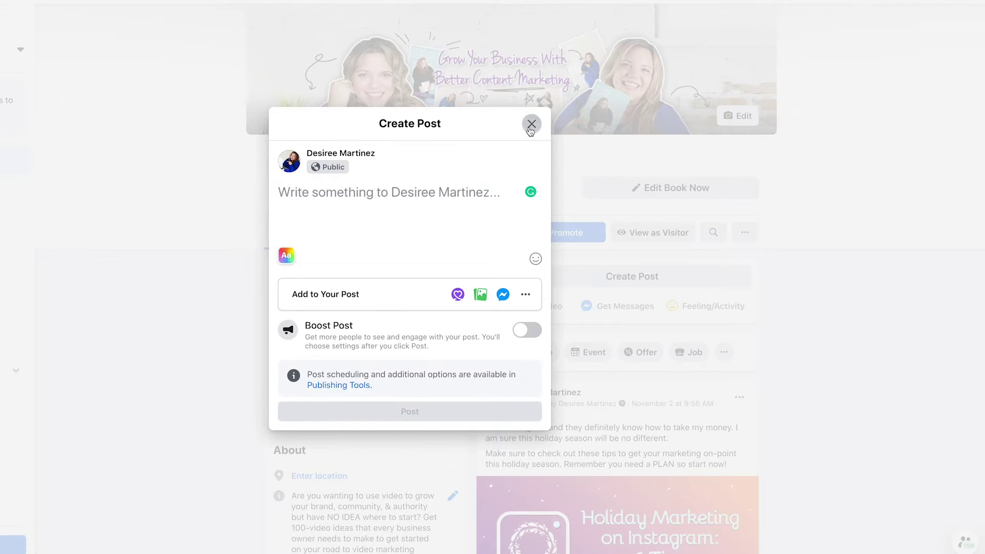
left_click(531, 123)
scroll(469, 197, "down", 1)
scroll(469, 197, "down", 4)
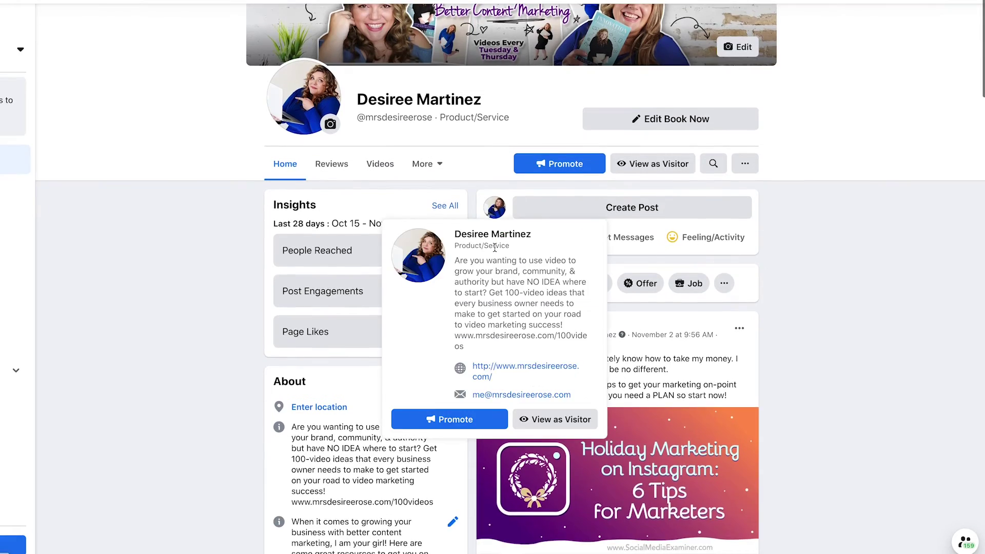
scroll(902, 313, "down", 5)
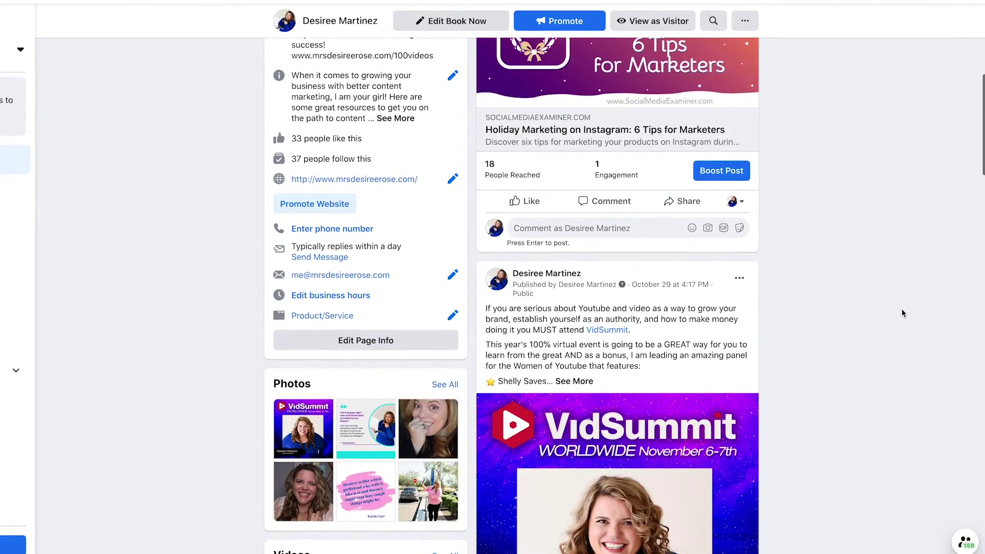
scroll(903, 313, "up", 3)
scroll(901, 308, "up", 10)
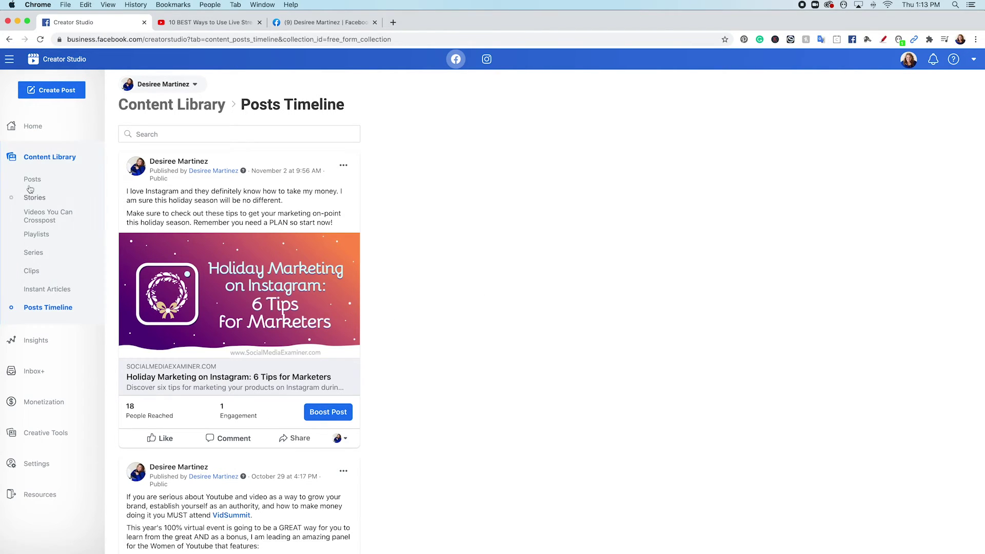
Step: Open the video performance insights for the selected pages
left_click(35, 340)
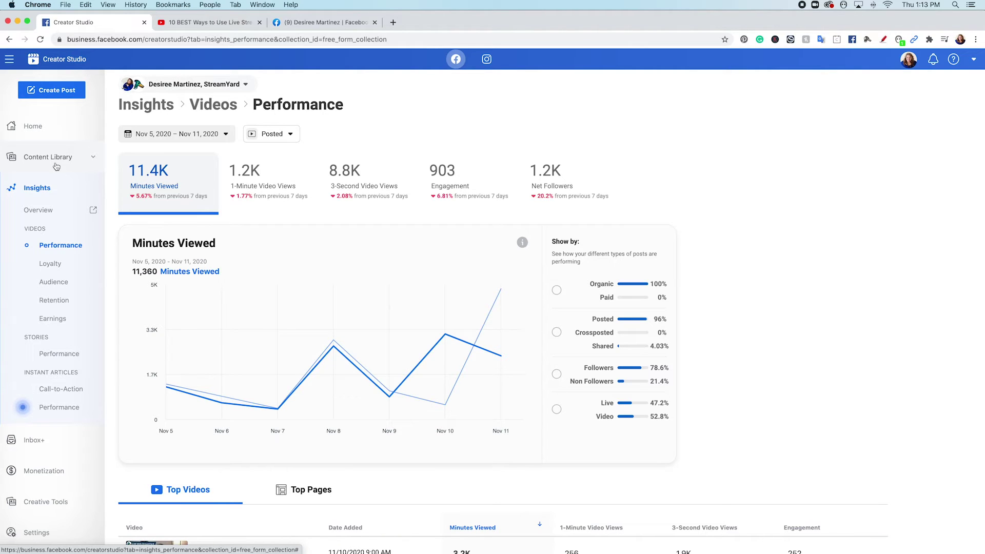
Step: Examine the Minutes Viewed chart and the Top Videos list in the video performance insights
scroll(57, 167, "down", 2)
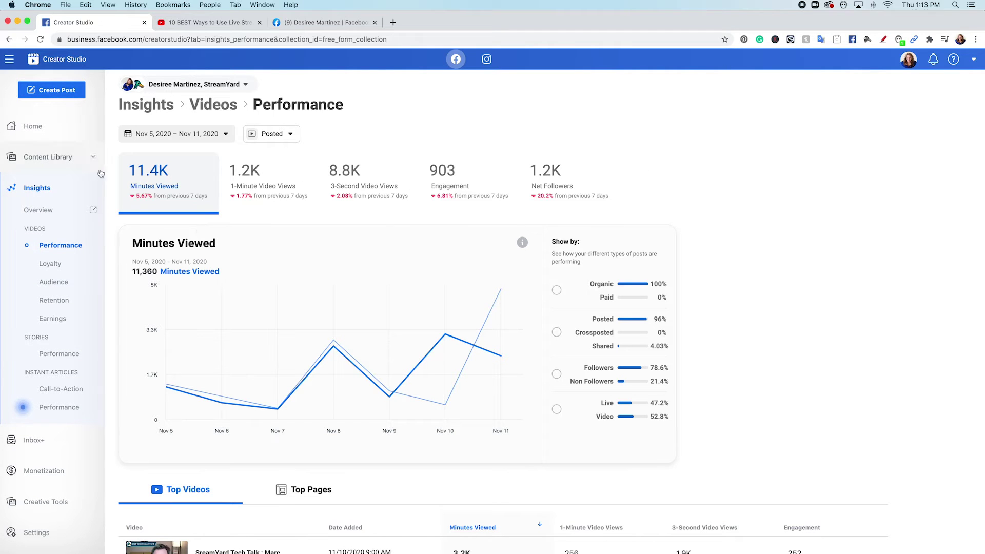
scroll(777, 210, "down", 2)
scroll(779, 211, "down", 6)
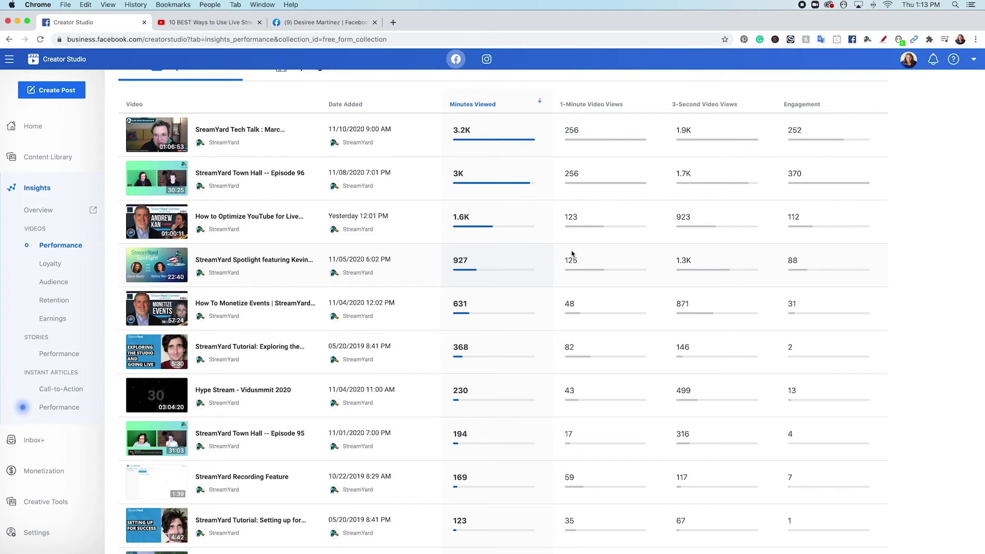
scroll(572, 254, "up", 9)
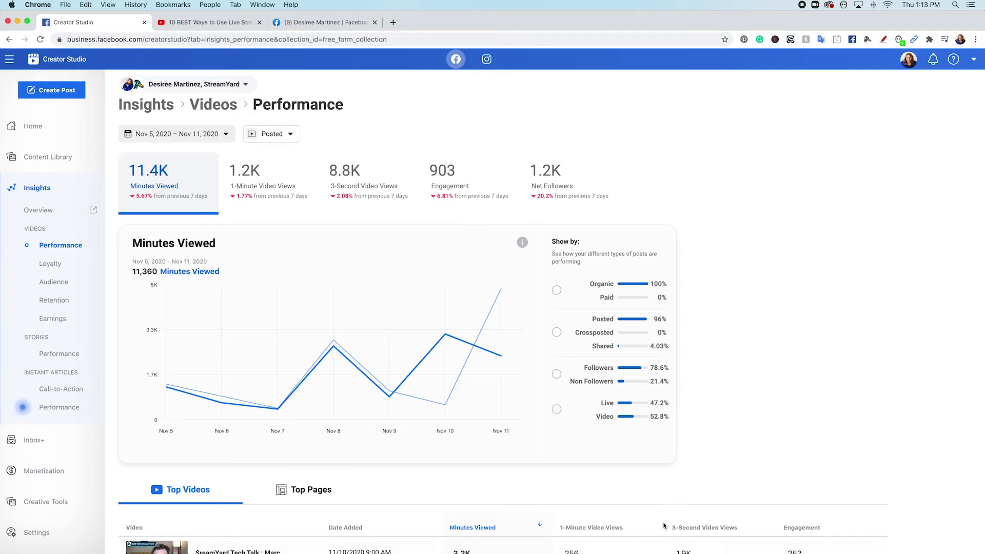
Step: Look through the Loyalty, Audience, Retention and Earnings sections of the video insights
left_click(50, 263)
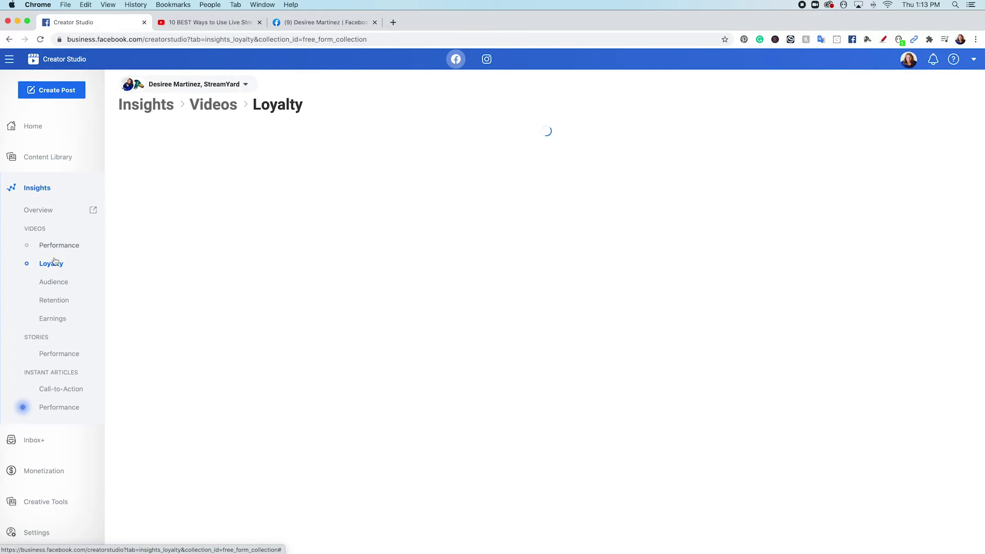
scroll(423, 378, "down", 2)
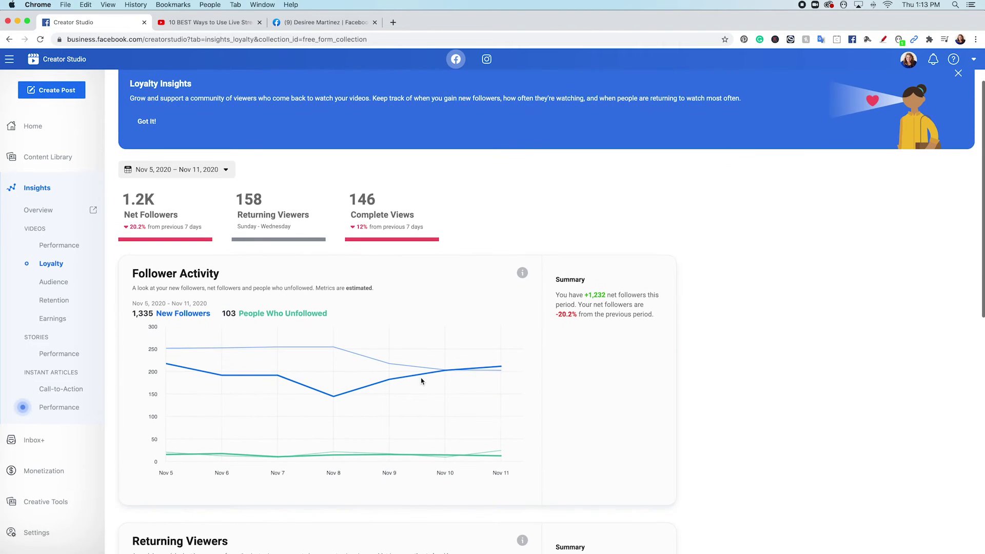
left_click(51, 282)
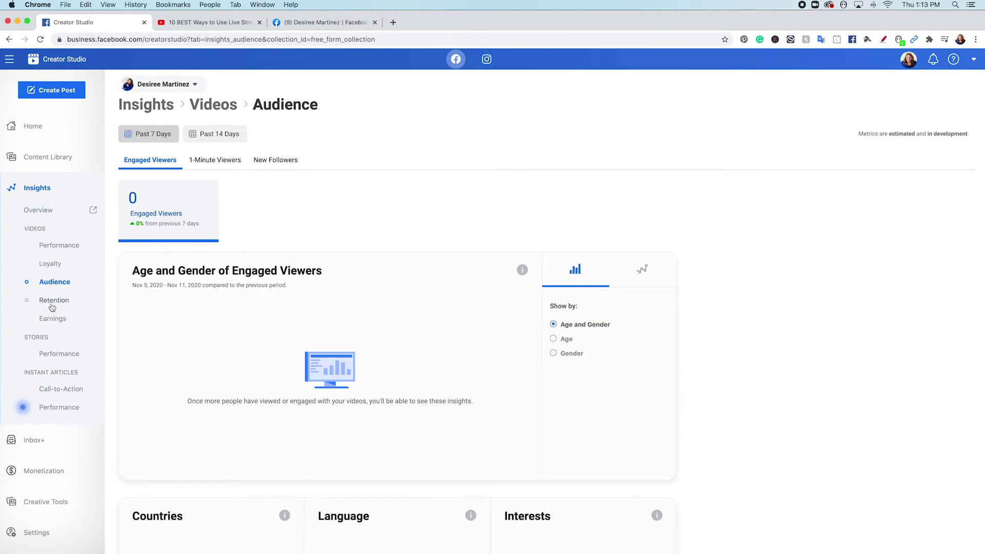
left_click(53, 301)
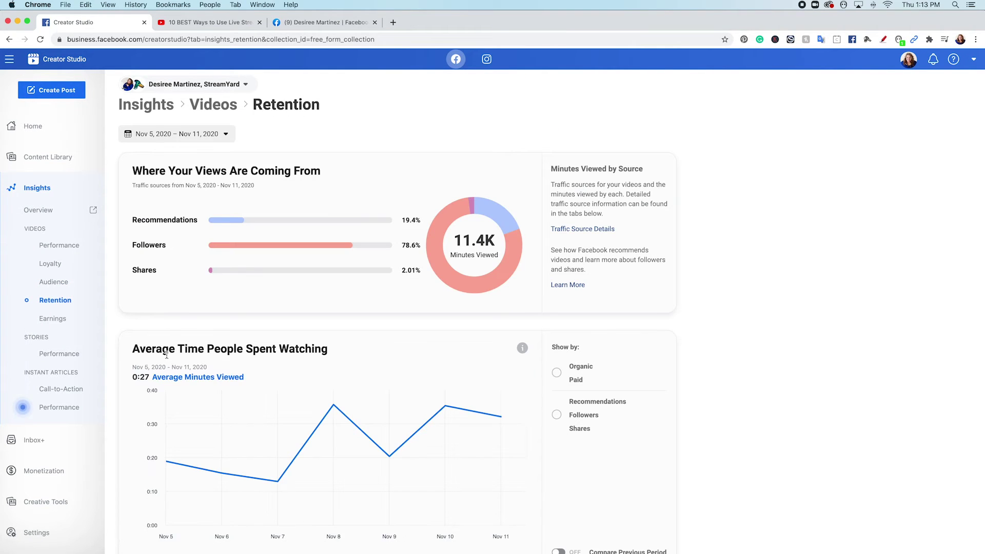
scroll(166, 354, "down", 3)
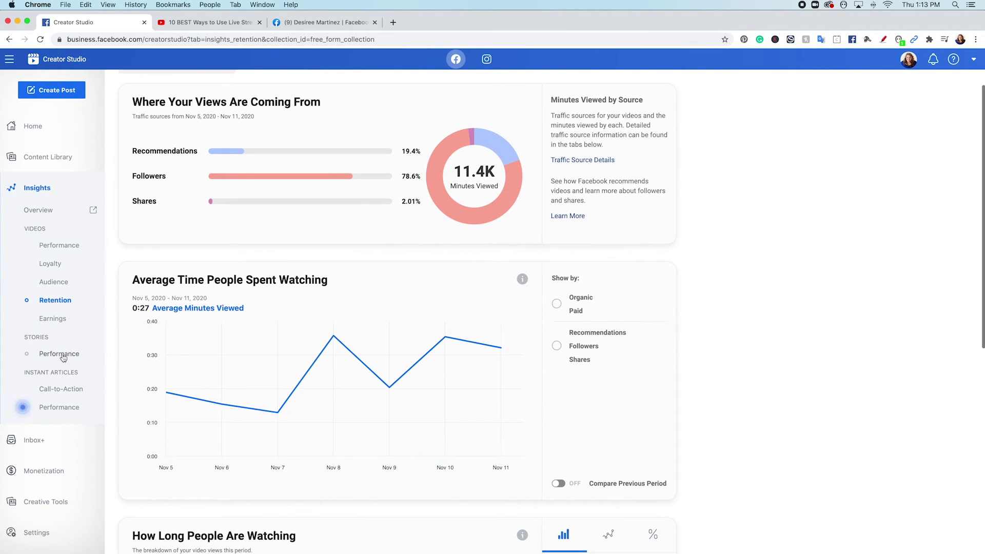
left_click(55, 320)
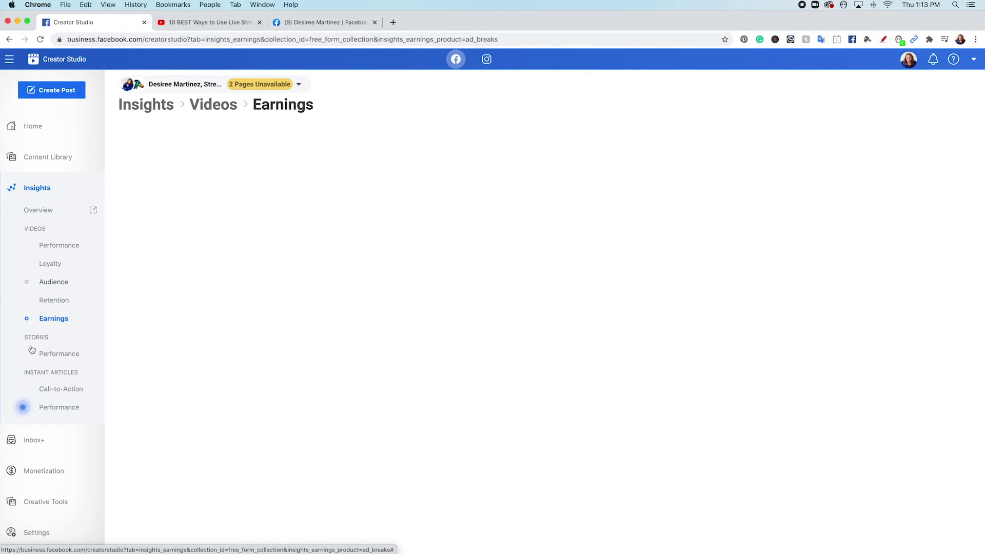
Step: Review the Stories performance insights and open the StreamYard Page's Insights Overview
left_click(53, 353)
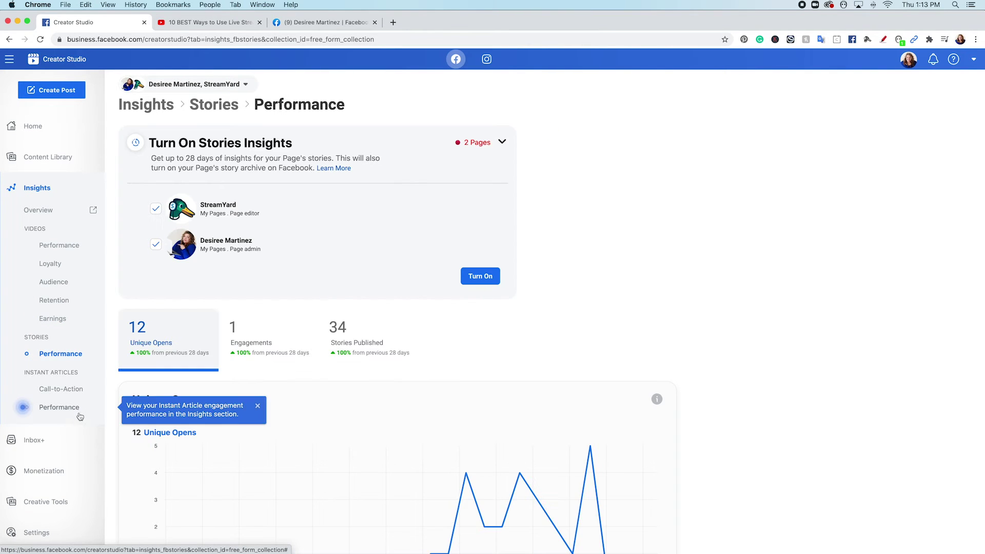
scroll(284, 365, "down", 5)
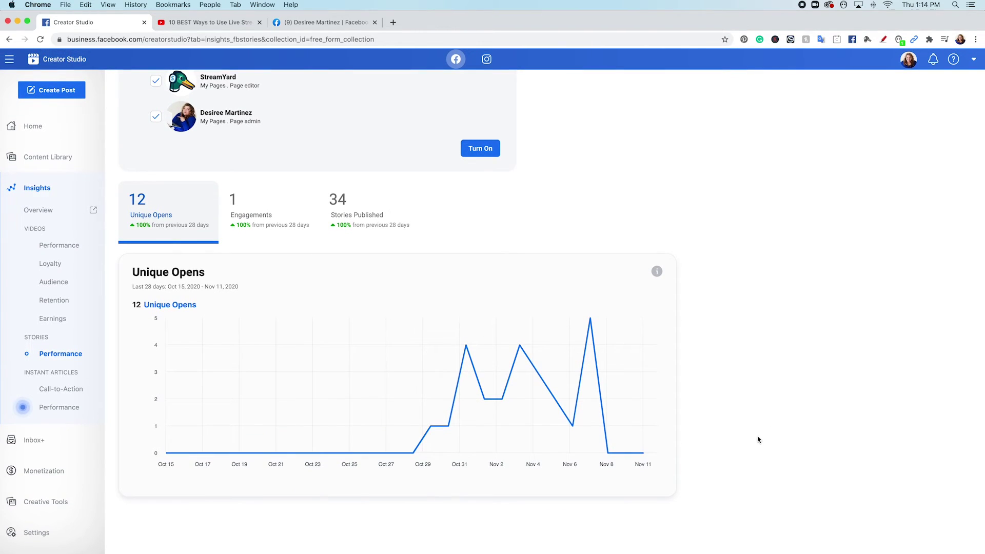
scroll(325, 359, "up", 5)
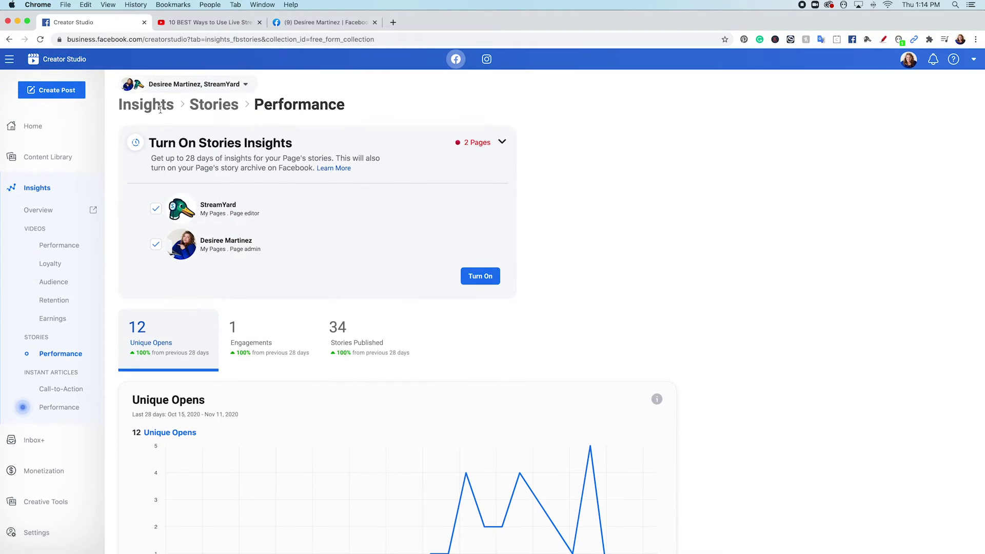
left_click(38, 211)
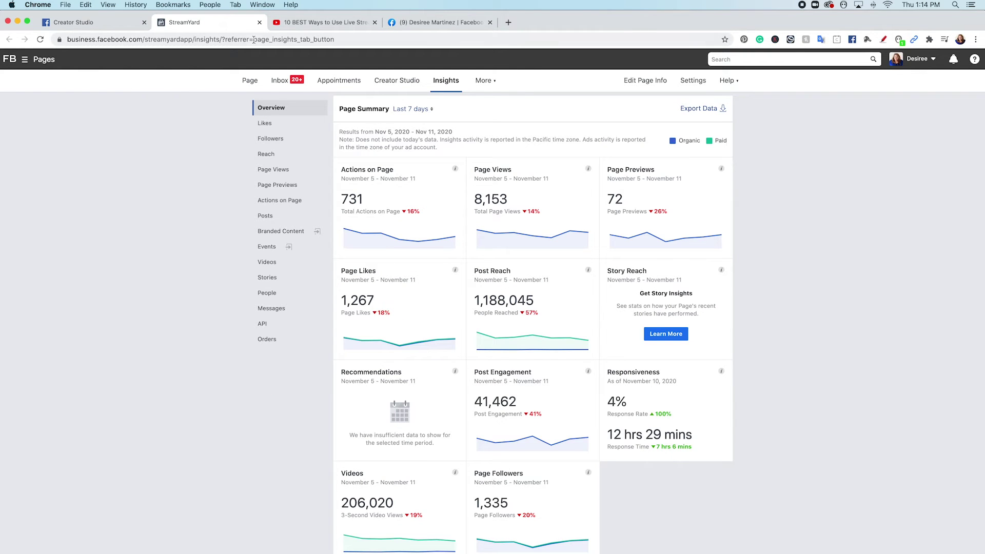
Step: Return to Creator Studio and view the Inbox+ messages and the Monetization Overview
left_click(93, 22)
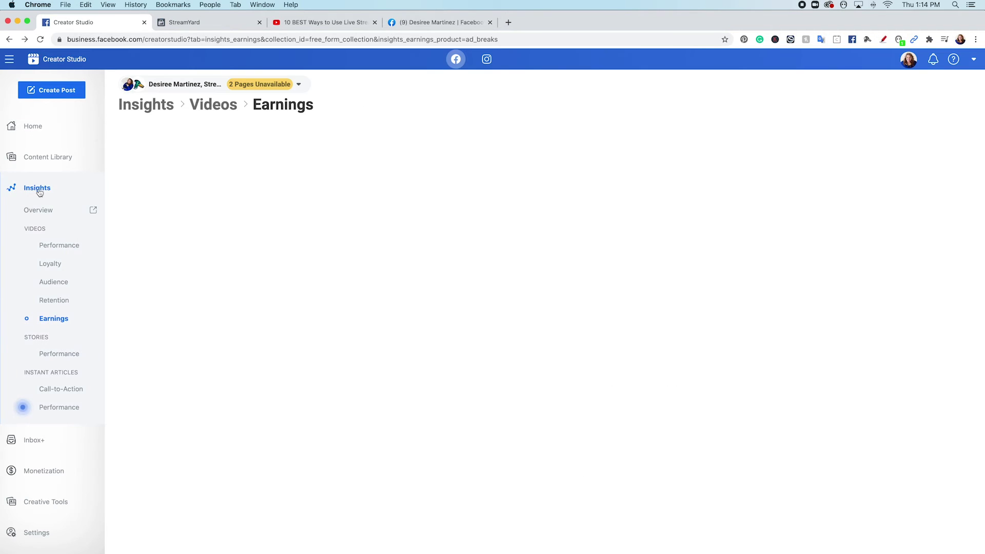
left_click(33, 440)
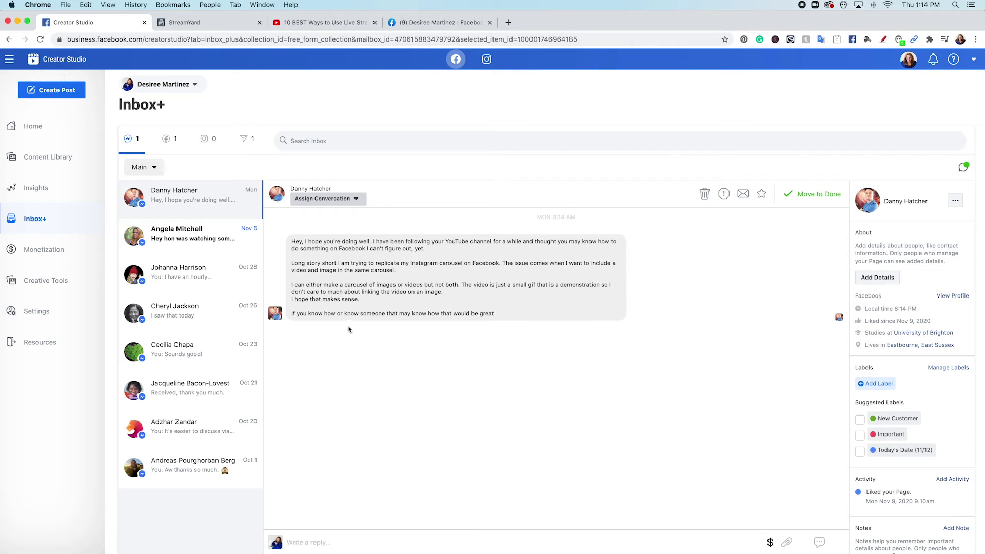
left_click(24, 248)
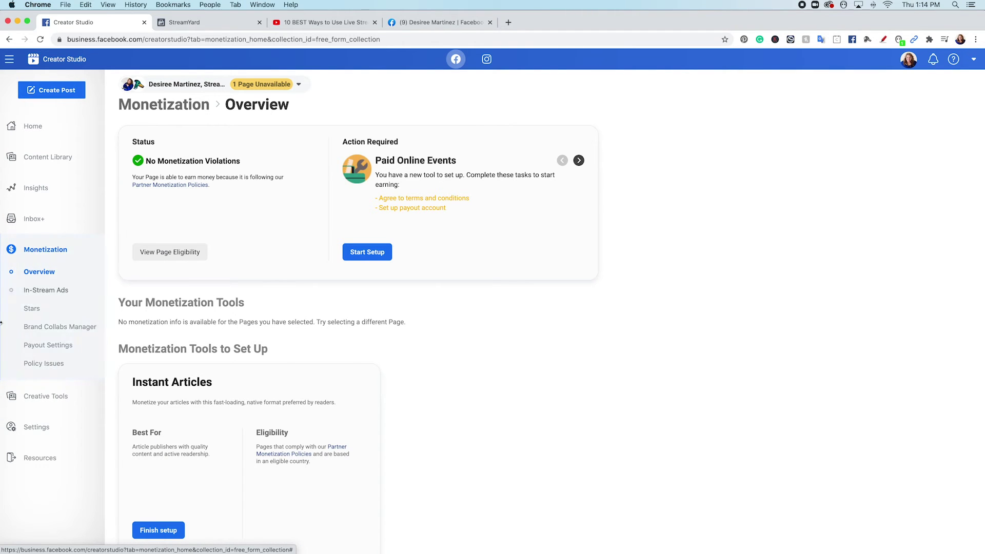
Step: Open Creative Tools and browse the tracks in the Sound Collection
left_click(42, 397)
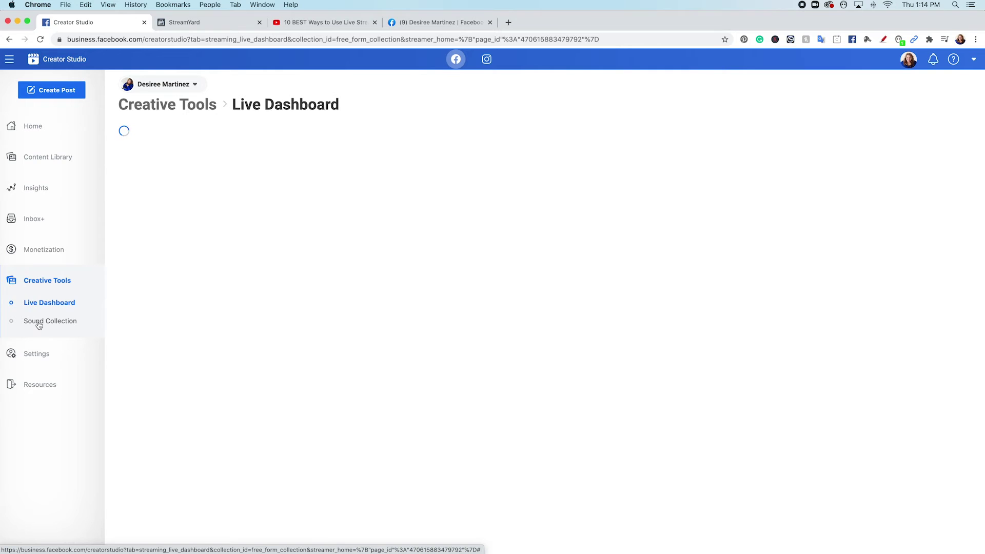
left_click(38, 323)
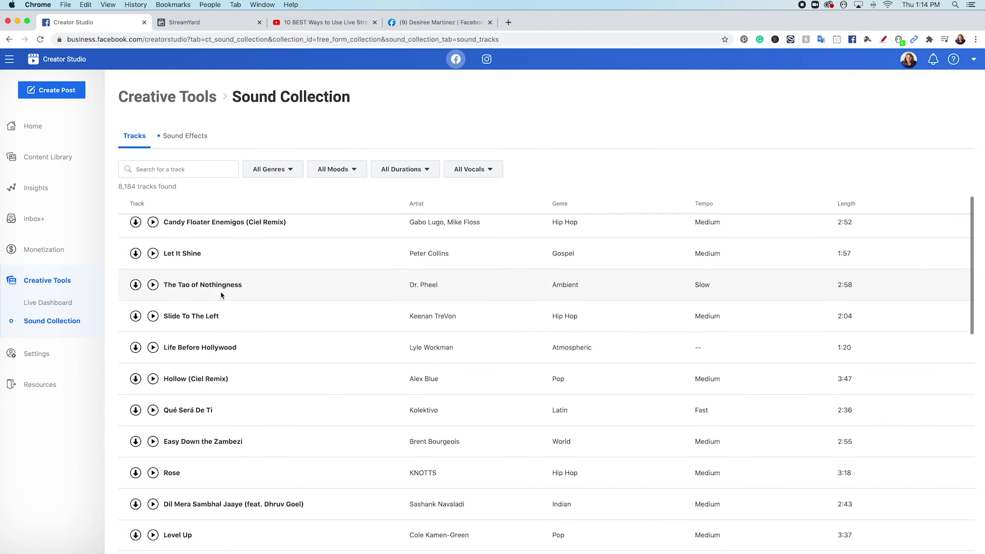
scroll(200, 386, "down", 2)
scroll(200, 387, "down", 4)
scroll(200, 387, "up", 7)
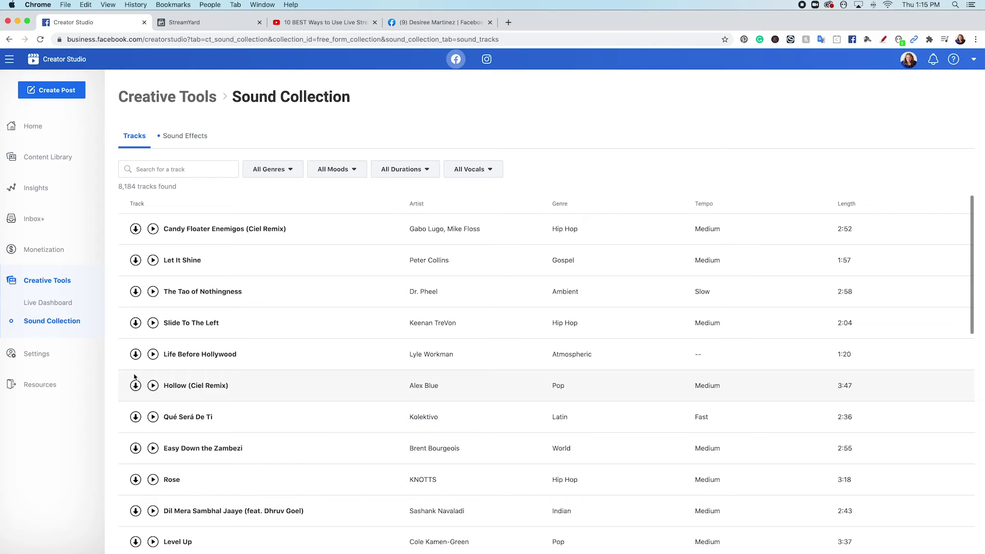
Step: View the Page & Permission settings and the Resources links before returning to Home
left_click(32, 359)
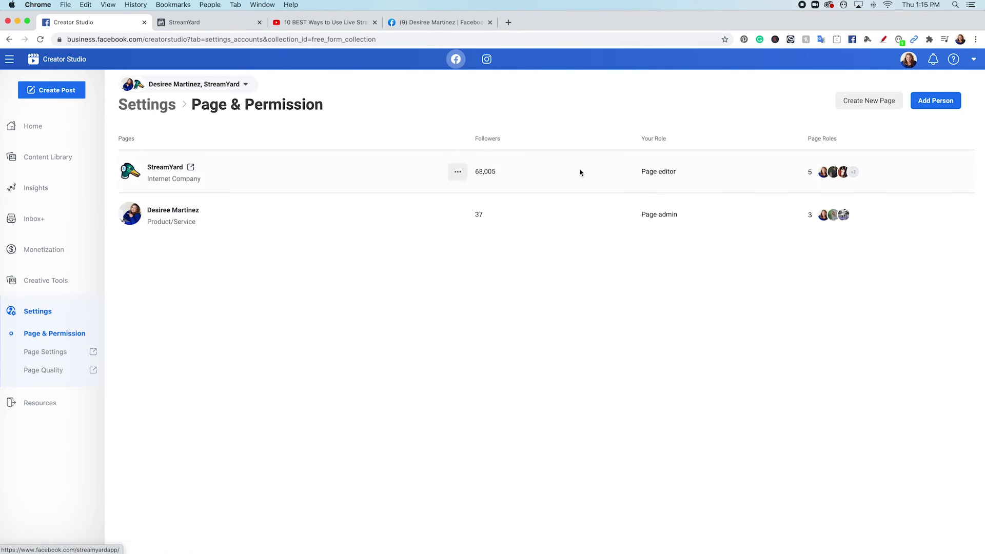
mouse_move(85, 391)
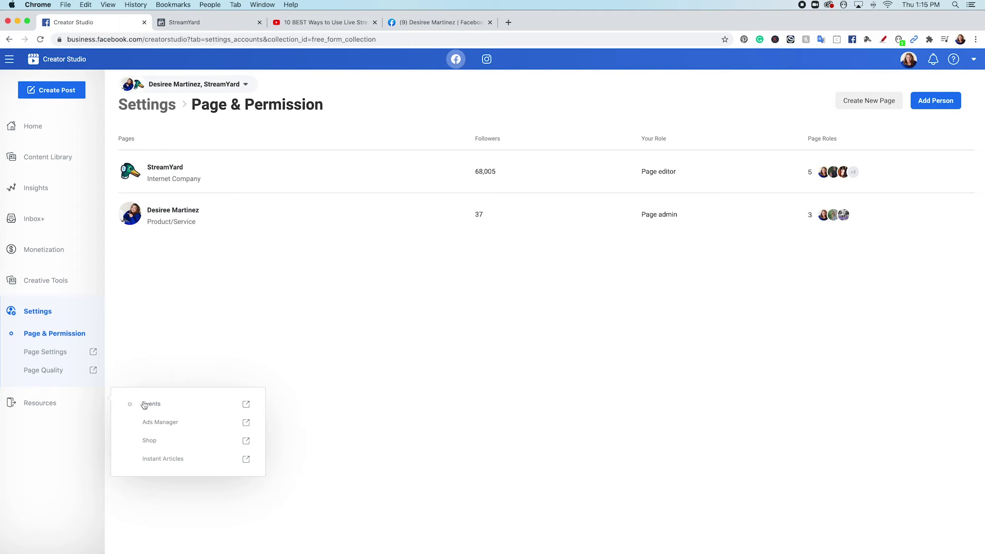
left_click(24, 126)
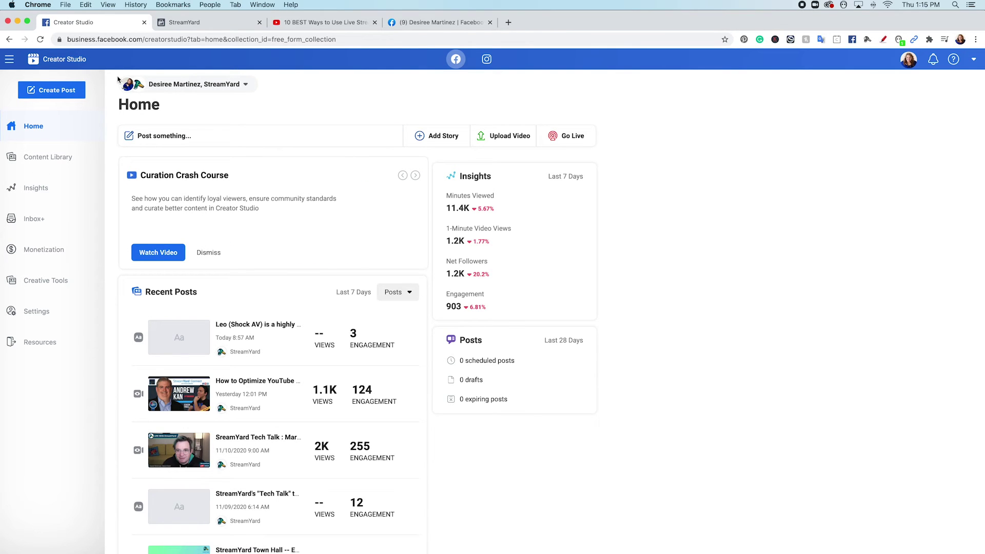
Step: Start a new post for the creator's own Page, choosing it from the list of Pages
left_click(61, 94)
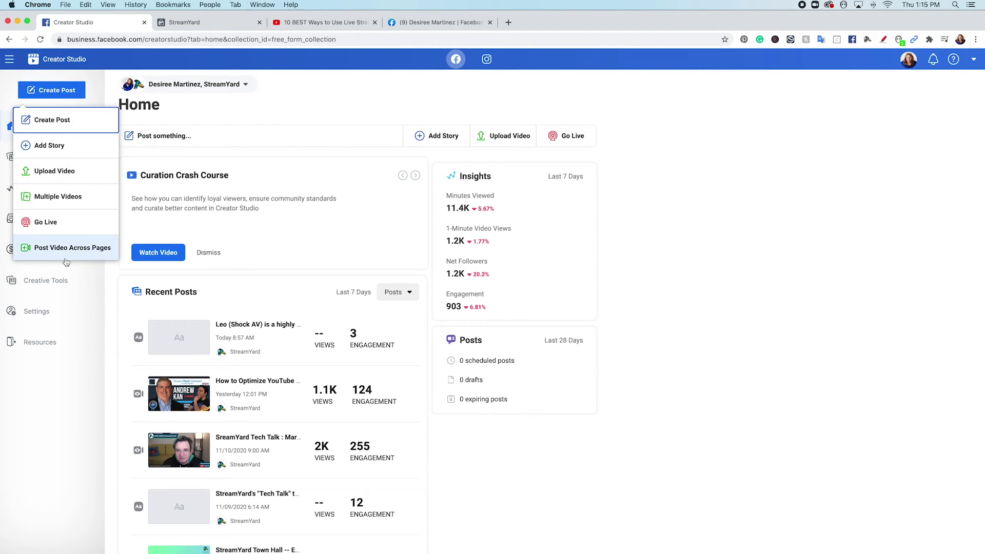
left_click(50, 129)
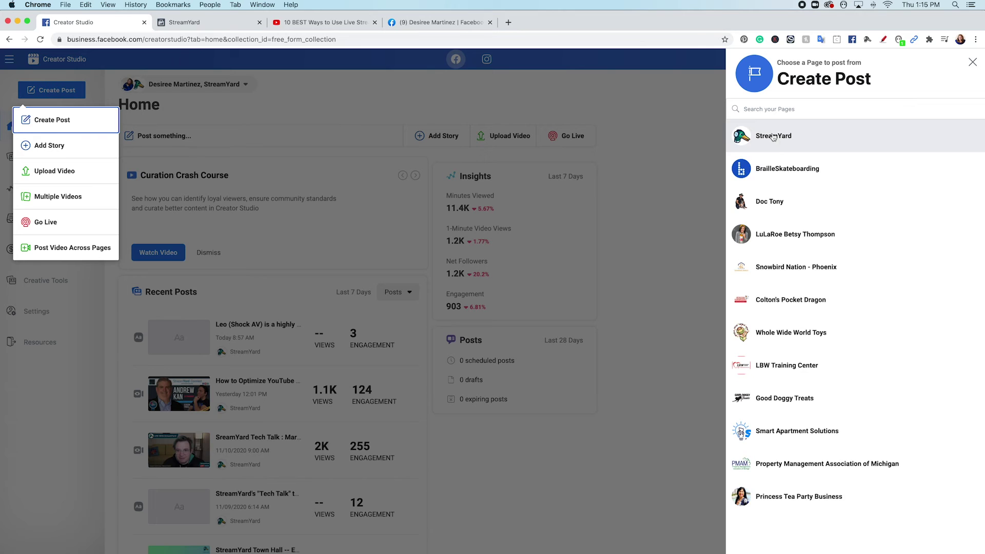
scroll(788, 307, "down", 15)
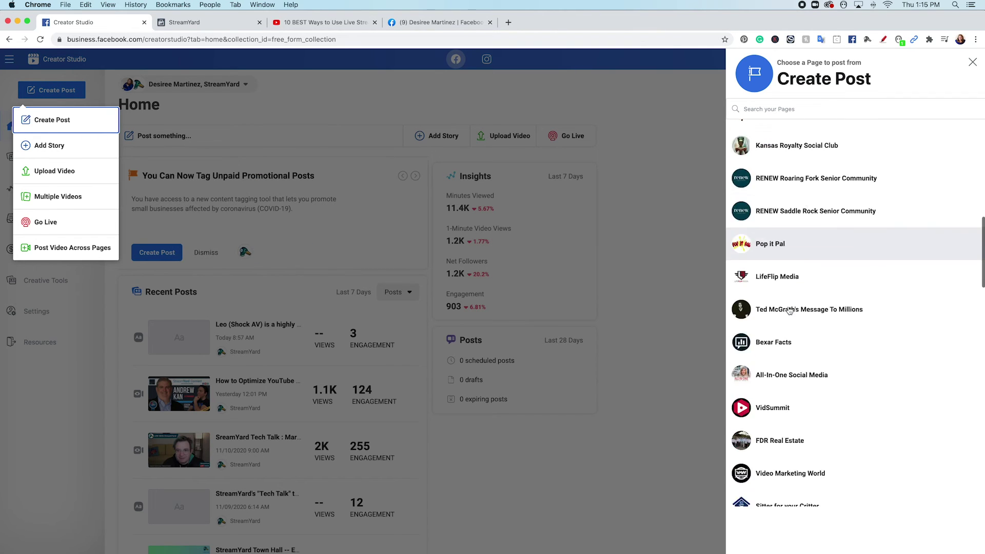
scroll(789, 308, "down", 3)
left_click(774, 277)
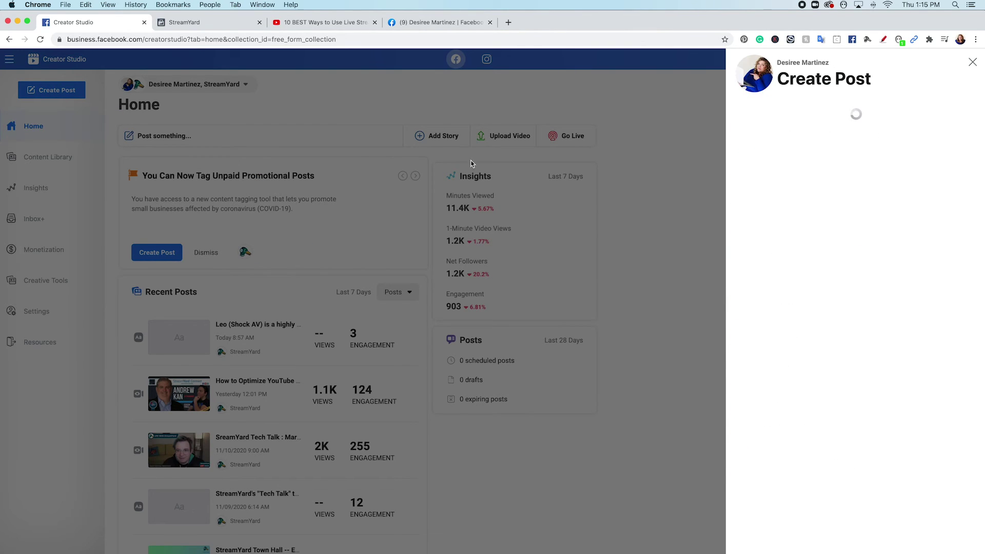
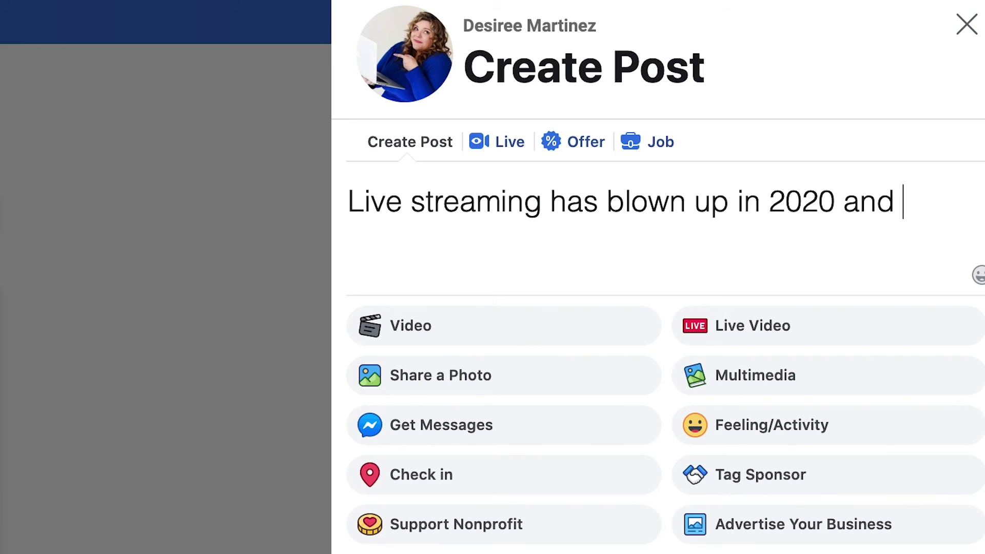
Step: Complete the post's opening sentence with "you better believe that 2021 isn't going to slow it down."
type("believe")
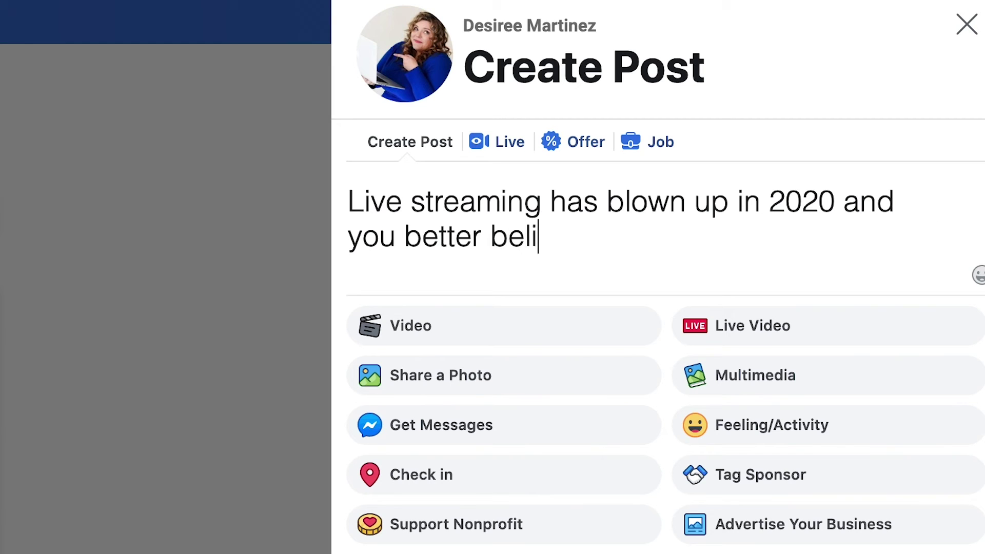
key("BackSpace")
key("BackSpace")
key("BackSpace")
type("eve th")
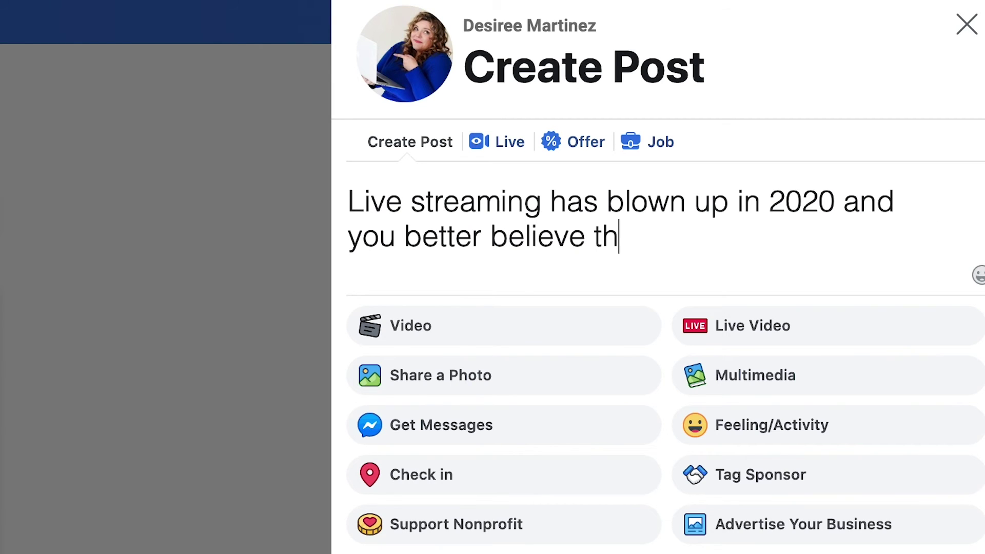
type("at 2021 isn't going to ")
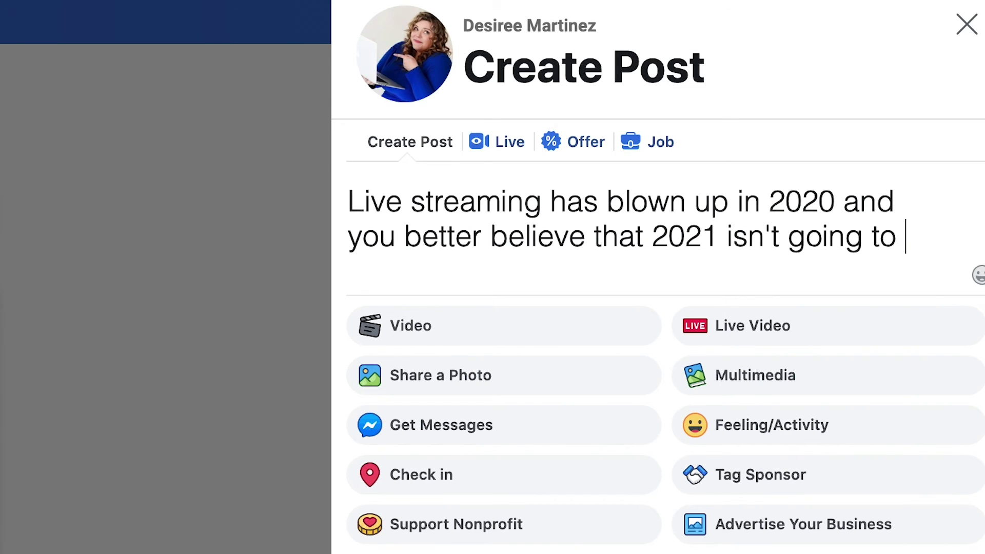
type("slow do")
key("BackSpace")
key("BackSpace")
key("BackSpace")
key("BackSpace")
key("BackSpace")
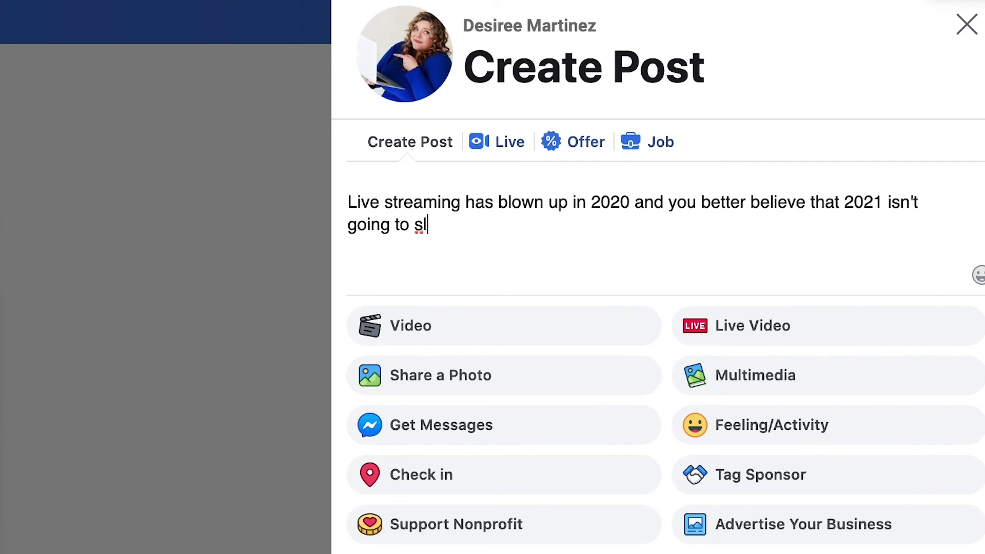
key("BackSpace")
key("BackSpace")
type("slow ")
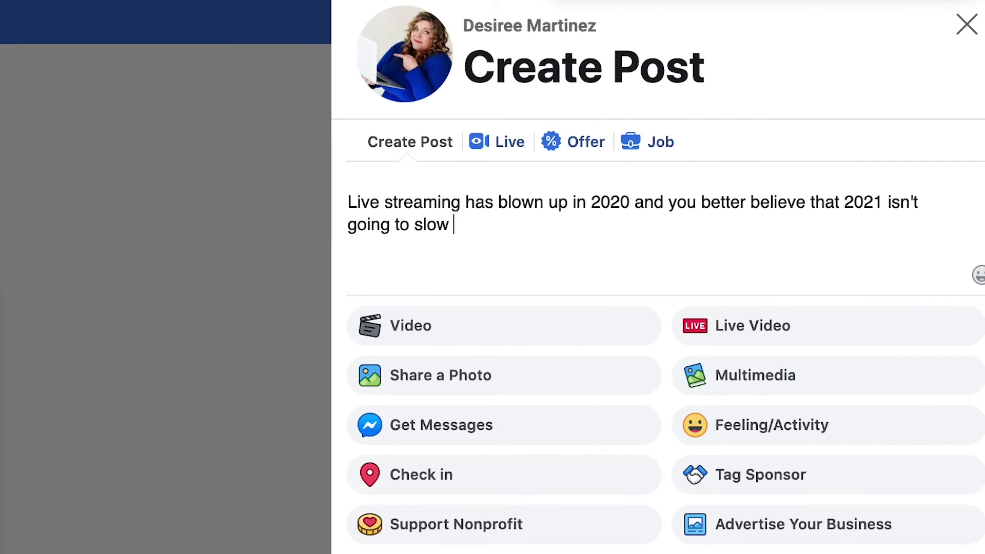
type("it down.")
Step: Add a second paragraph reading "Here are my 10 content ideas to help you plan out effective live streams for your business."
key("Return")
key("Return")
type("Here are my 10 c")
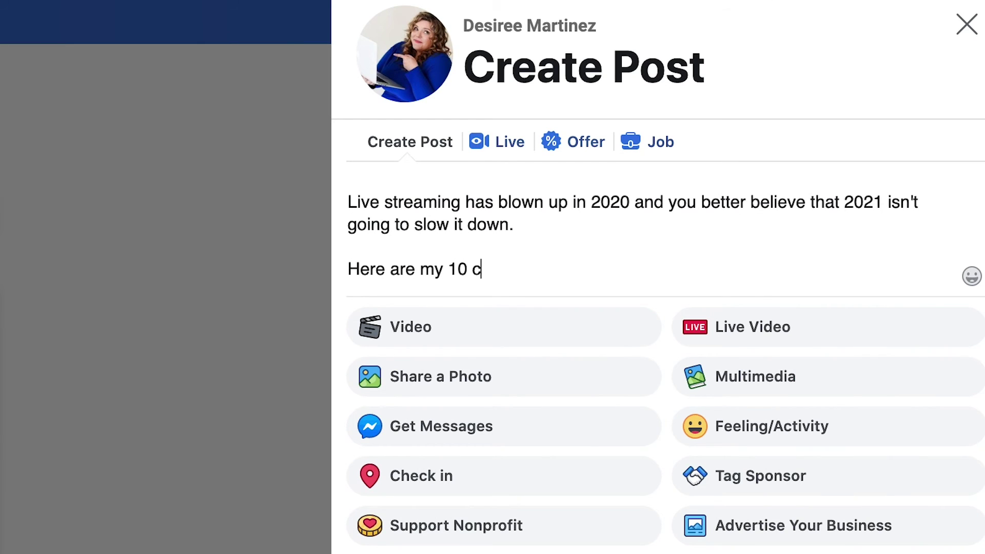
type("ontent ideas to ")
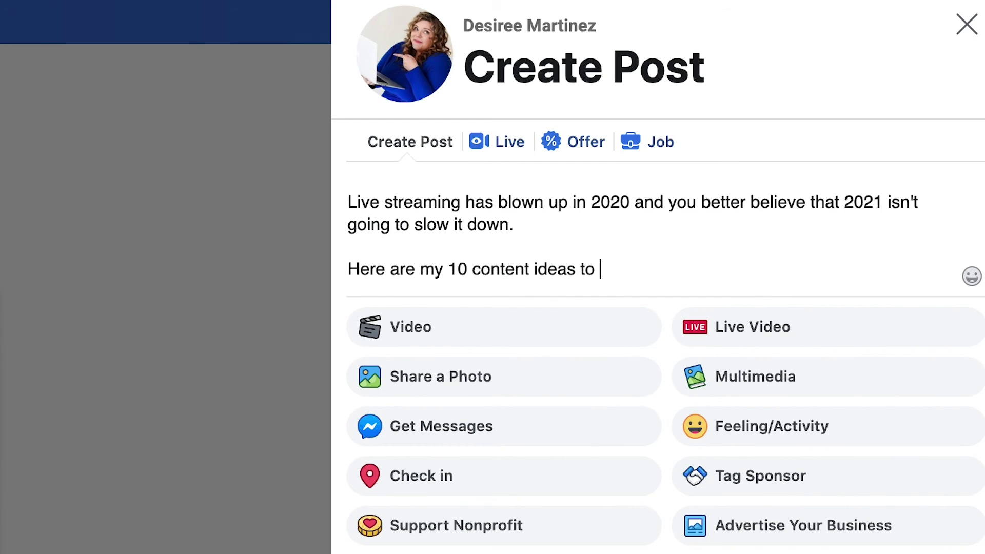
type("help you plan ")
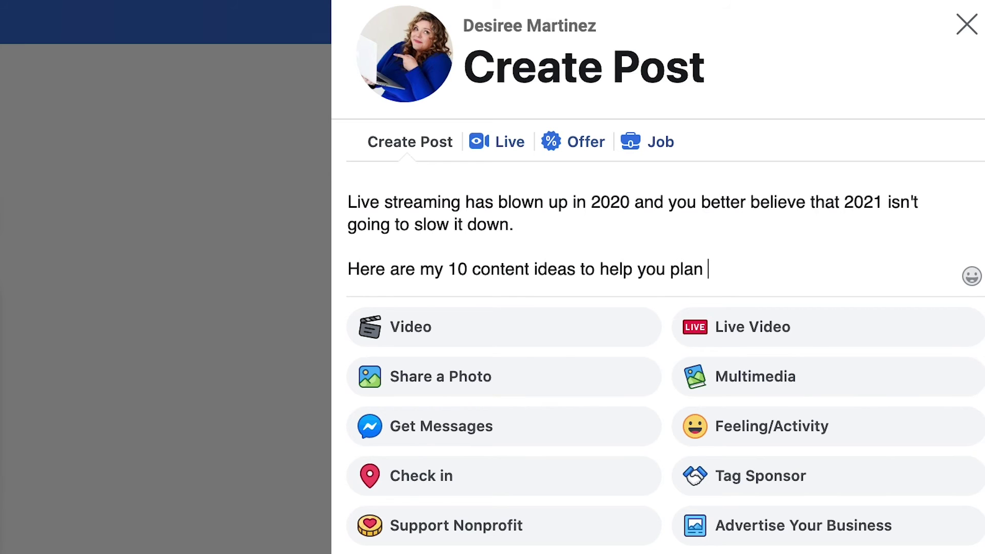
type("out effective l")
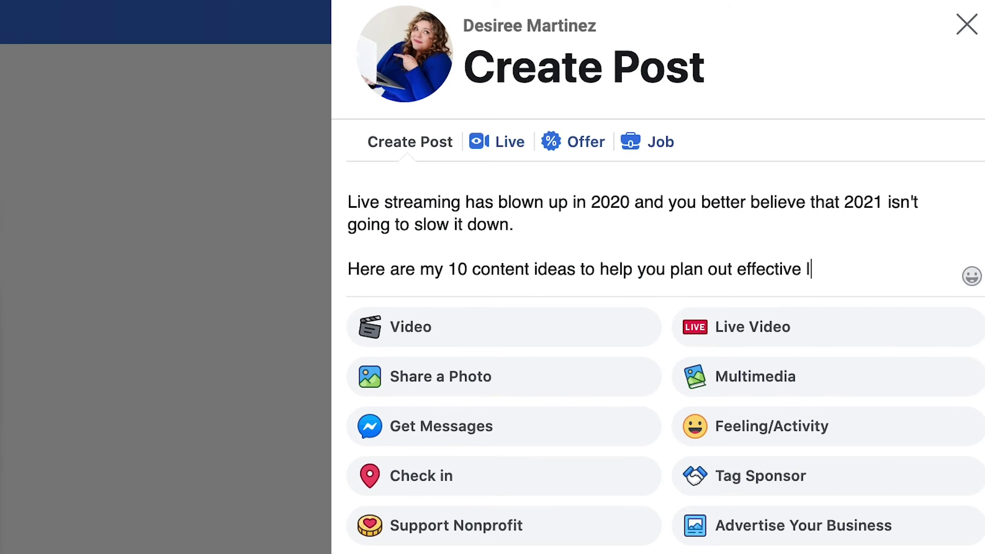
type("ive streams for your business.")
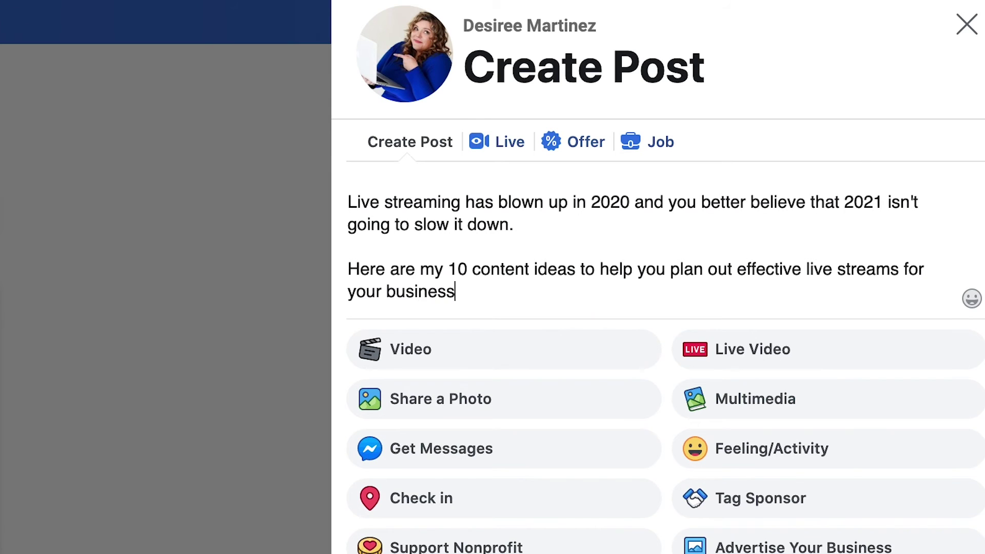
key("Return")
key("Return")
type("Watch here")
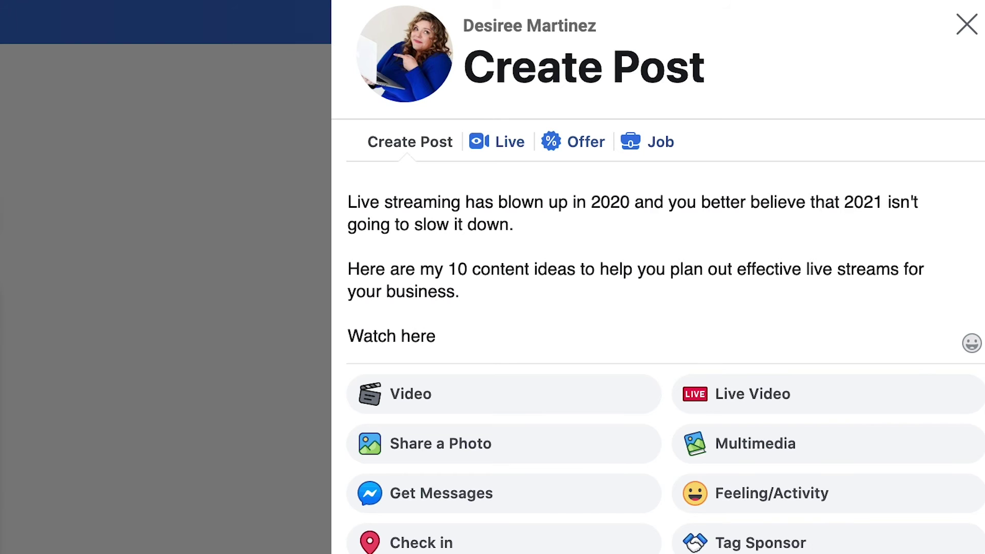
type(" --->")
type("https://www.youtube.com/watch?v=wGvnZe6wSnk")
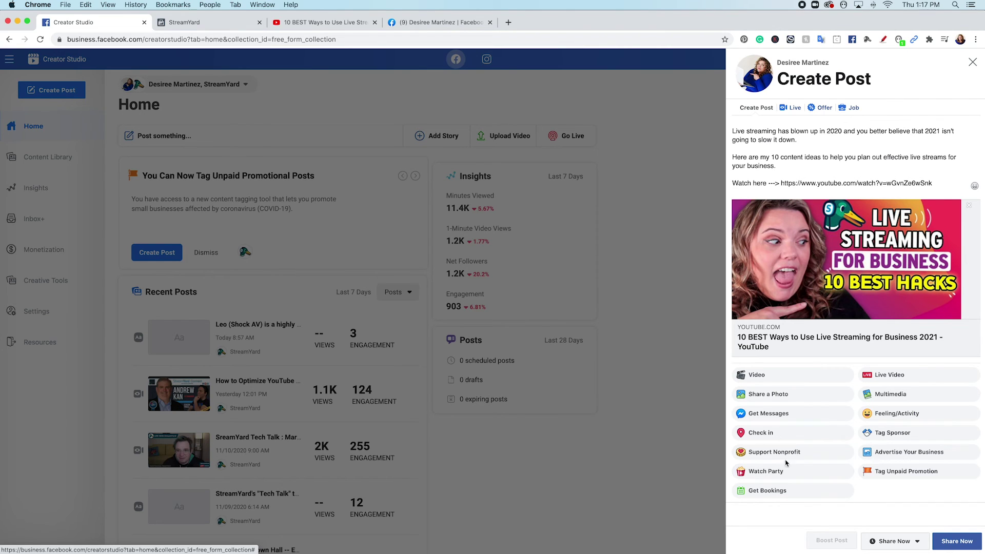
Step: Look at the post's photo, video and live video options without attaching anything, and return to the post in Creator Studio
left_click(773, 394)
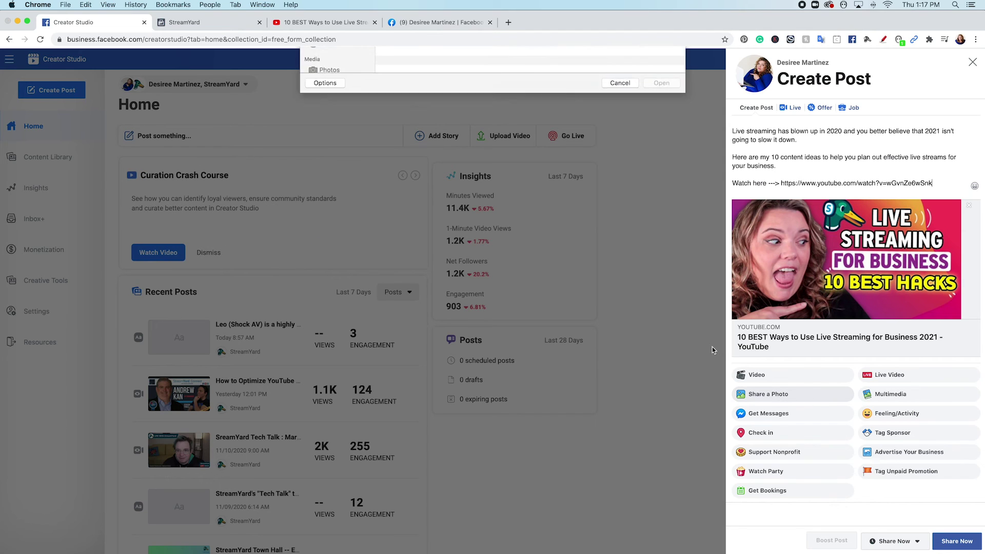
left_click(620, 253)
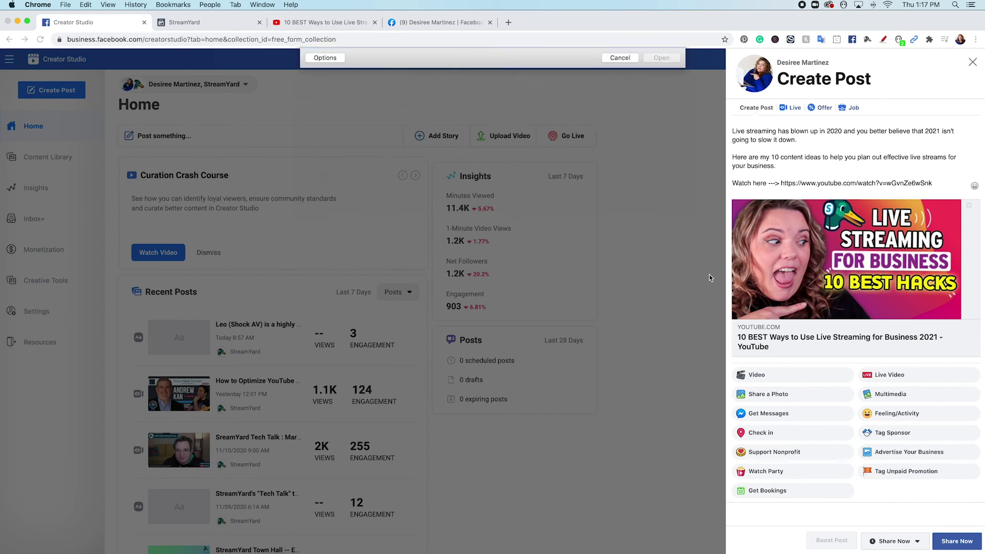
left_click(753, 375)
left_click(620, 253)
left_click(882, 376)
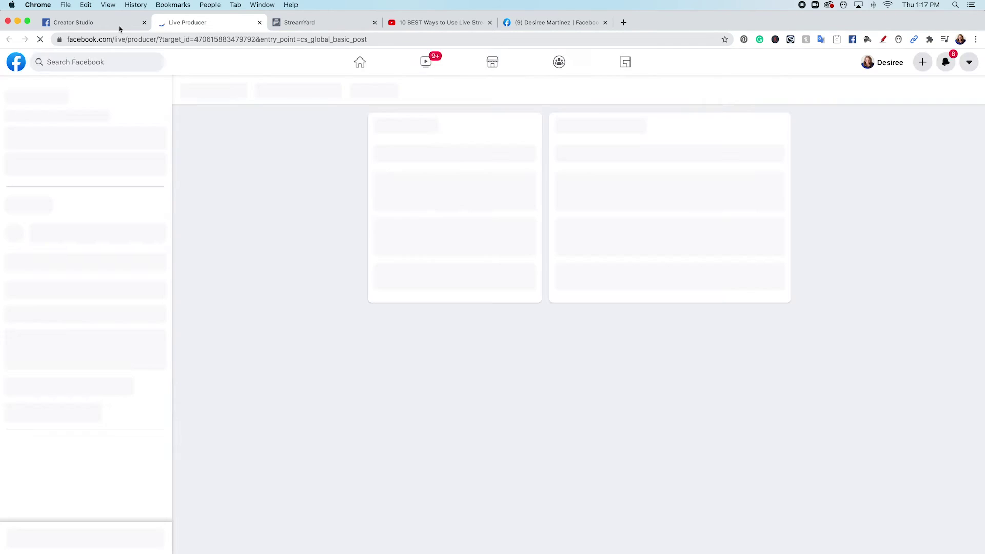
left_click(128, 22)
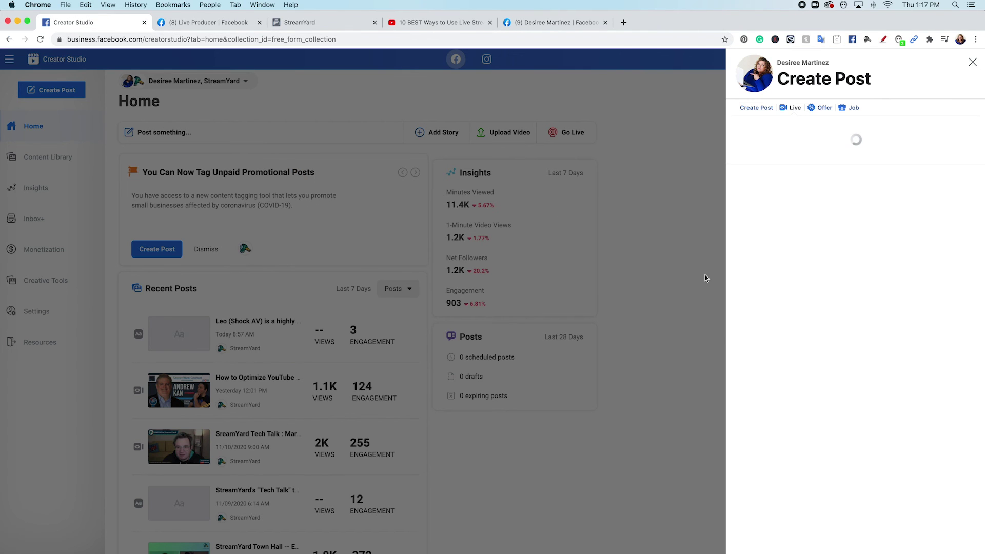
Step: Schedule the live streaming post for publication on 11/12/2020 at 2:00 PM
scroll(627, 285, "down", 3)
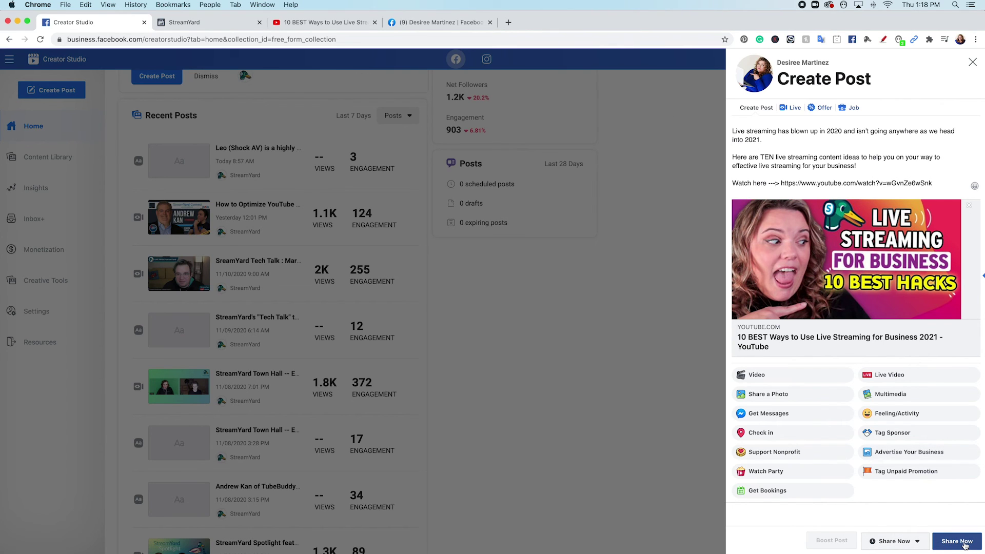
left_click(916, 541)
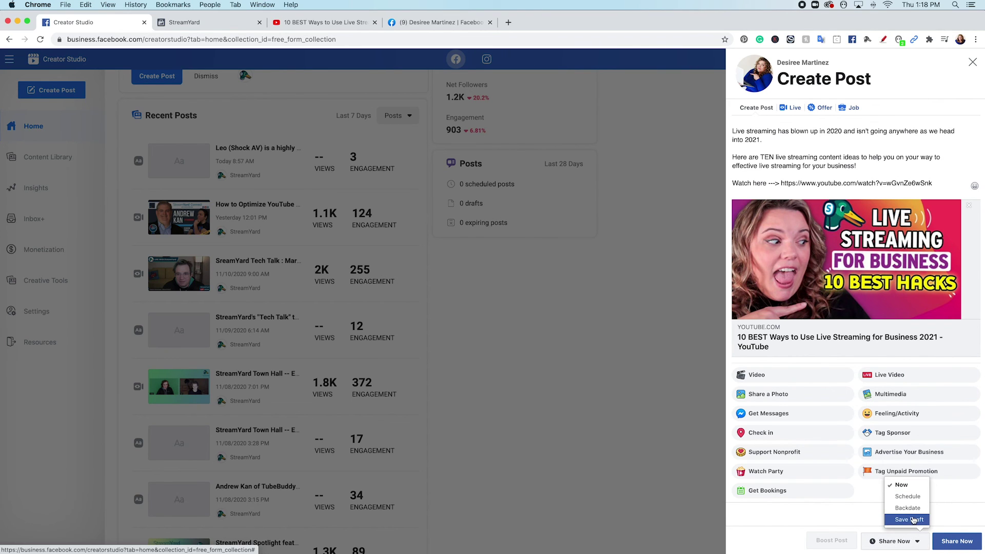
left_click(907, 496)
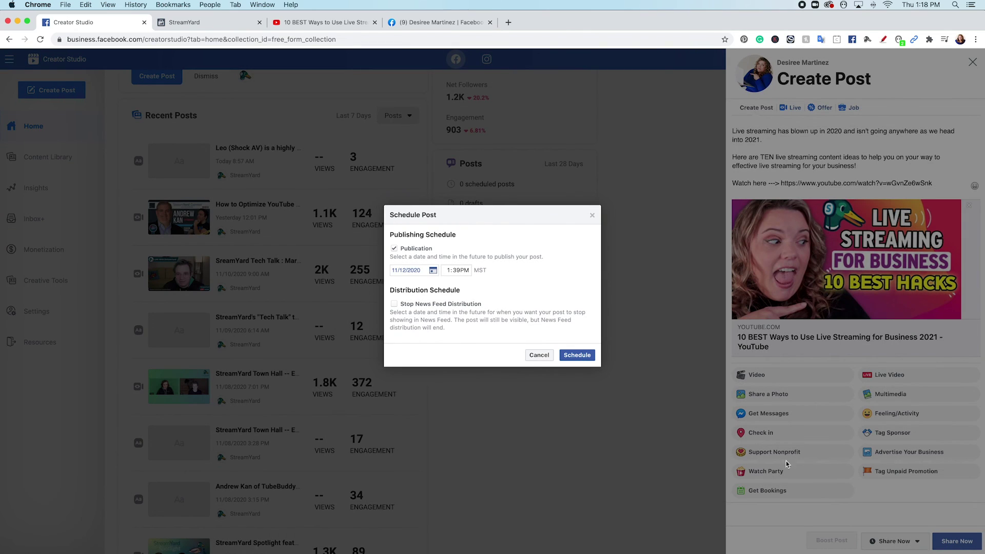
left_click(432, 271)
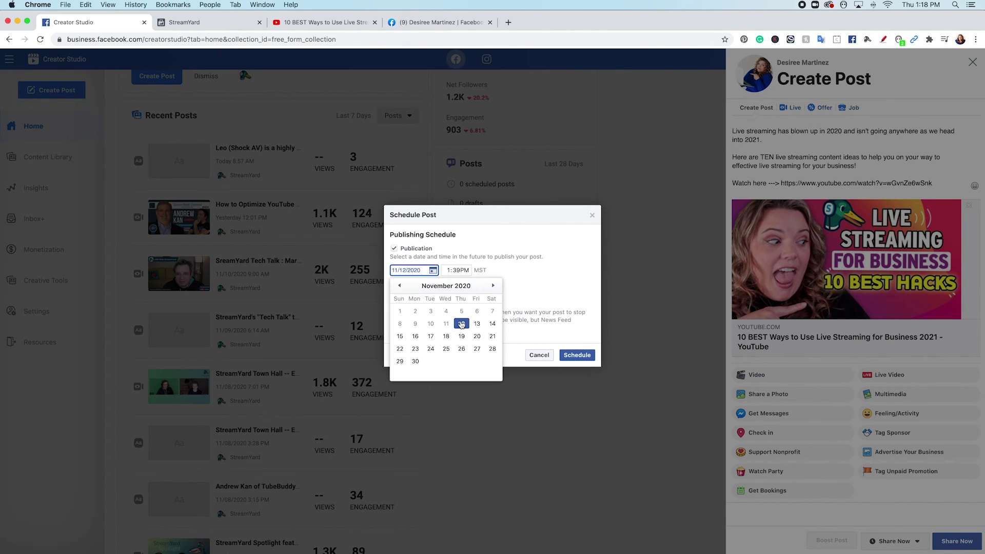
left_click(448, 270)
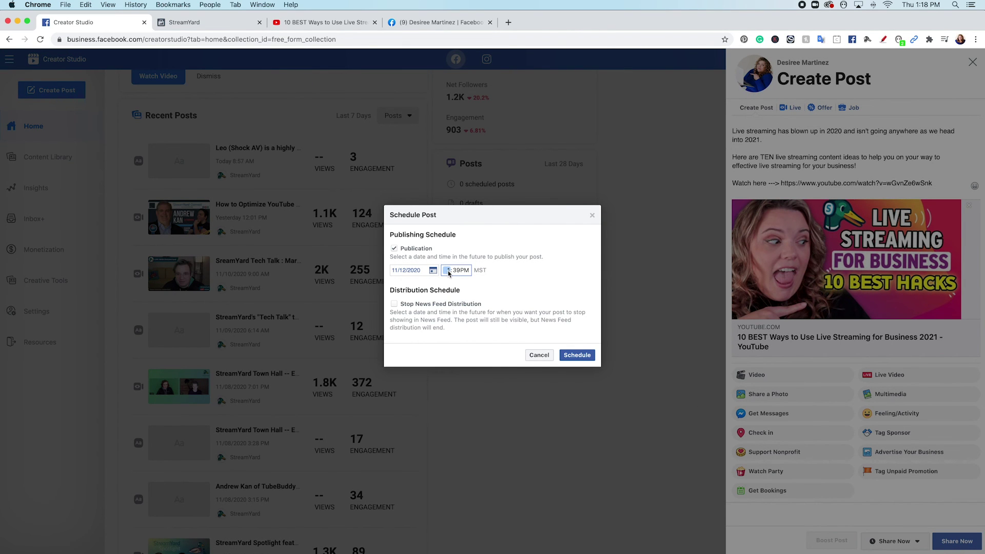
type("12")
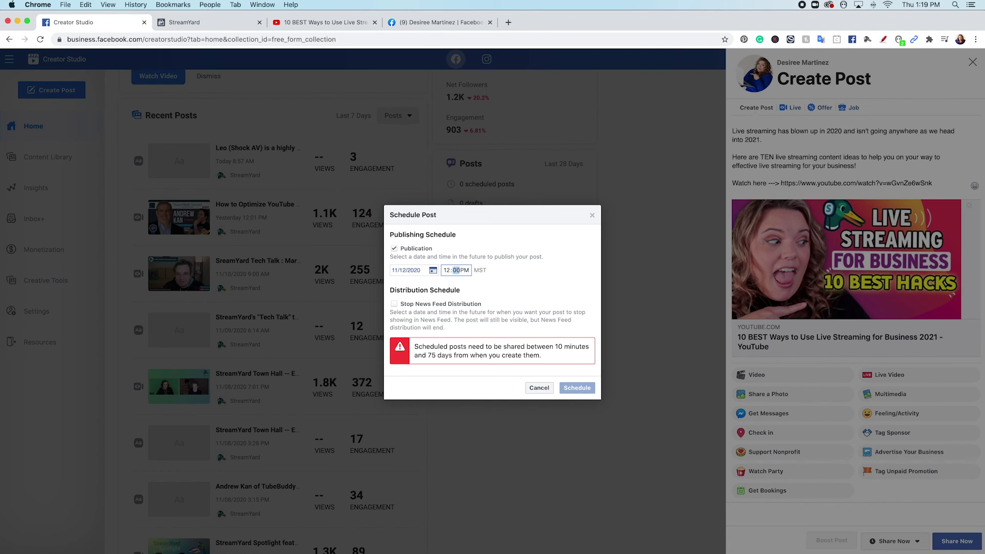
type("2")
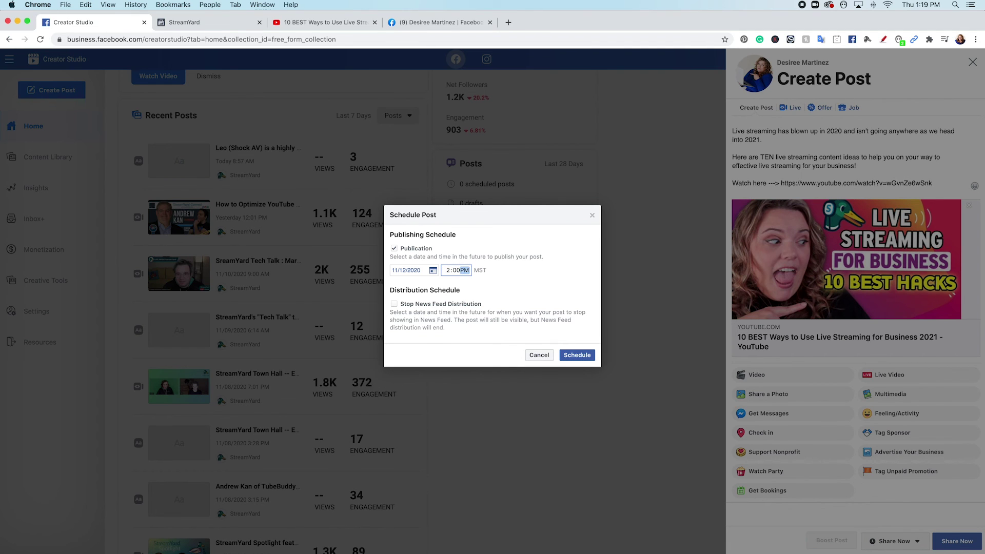
left_click(571, 355)
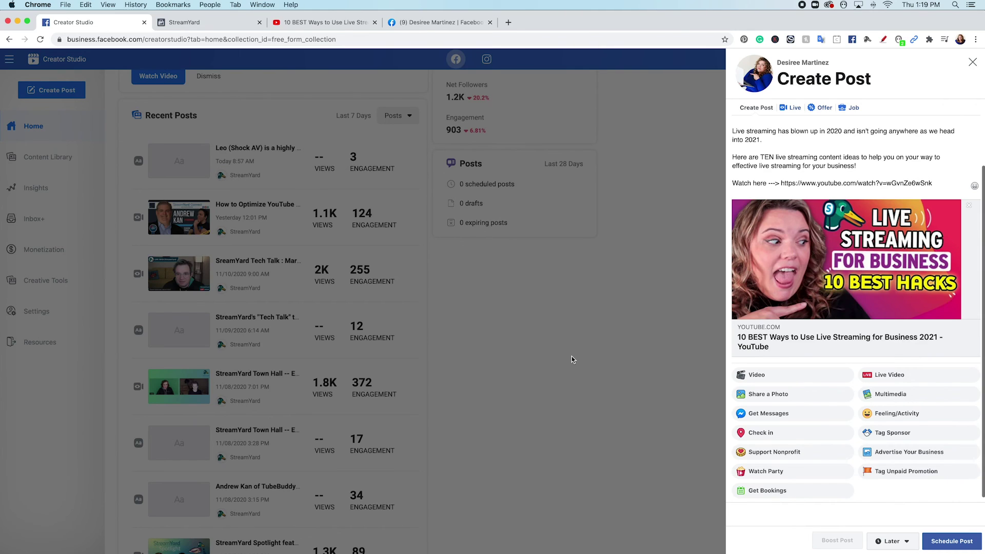
left_click(946, 543)
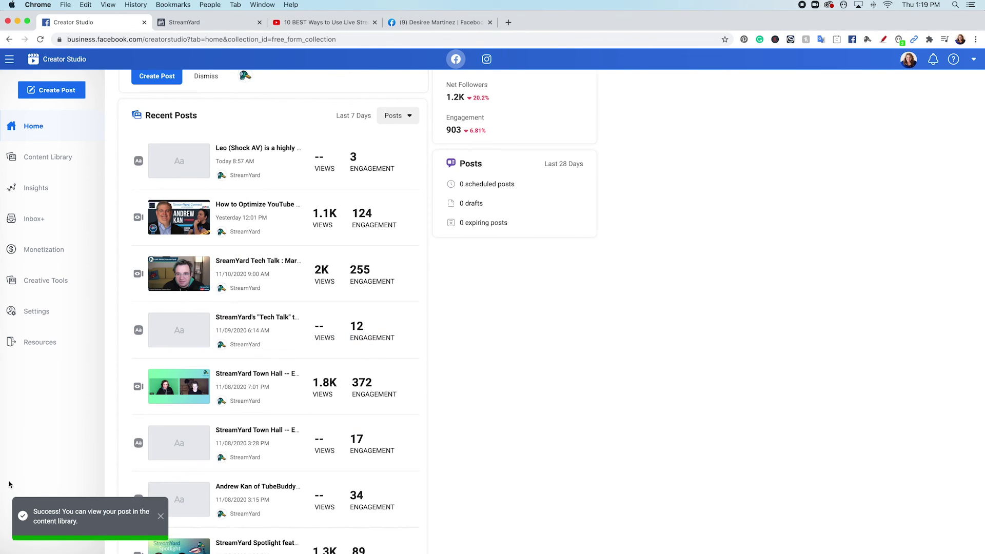
Step: Check the scheduled, draft and published posts in the Content Library before returning to Home
left_click(40, 157)
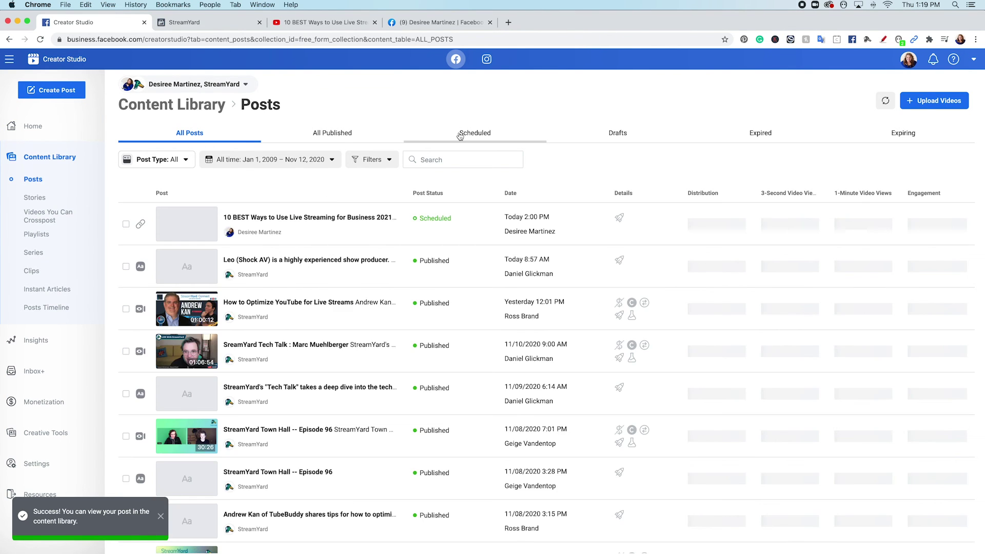
left_click(472, 134)
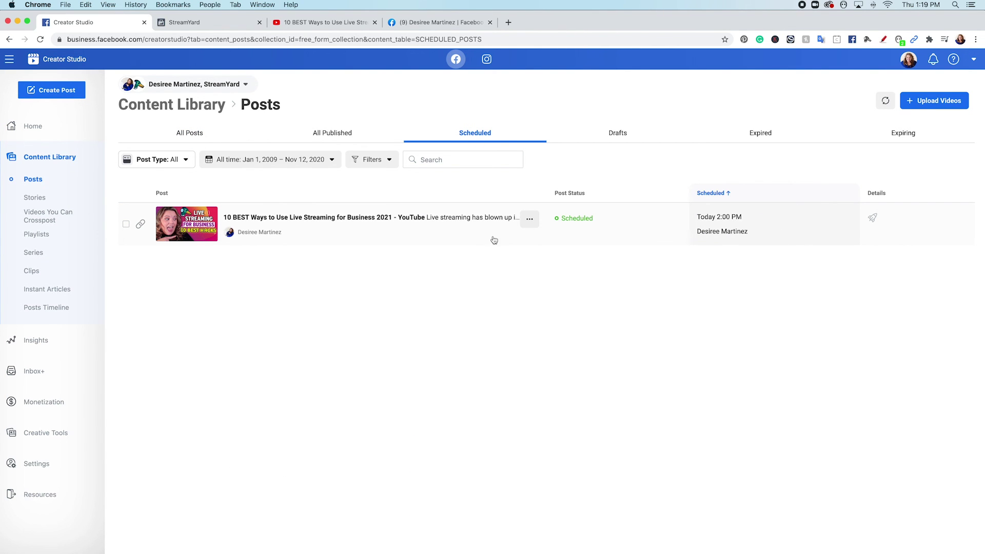
left_click(606, 129)
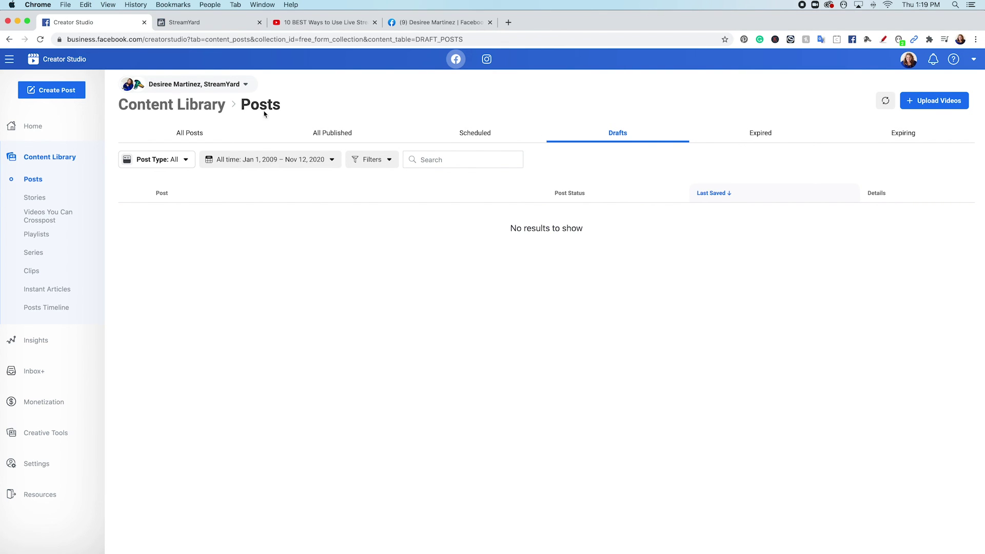
left_click(166, 135)
left_click(332, 135)
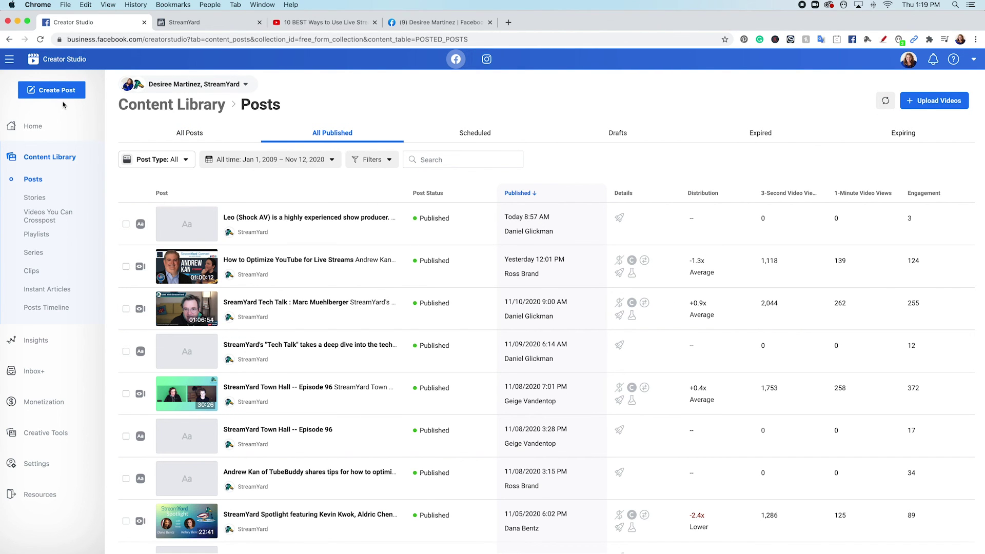
left_click(59, 123)
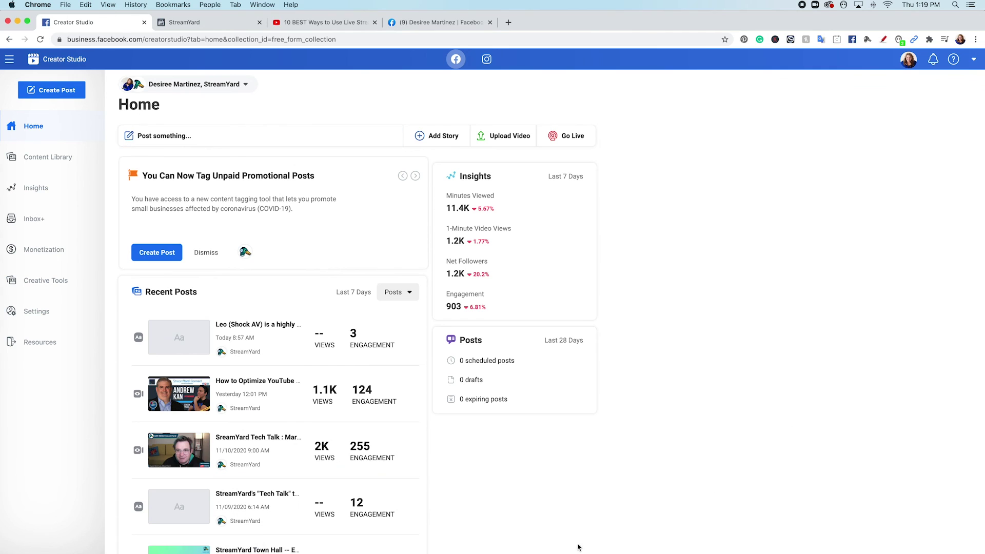